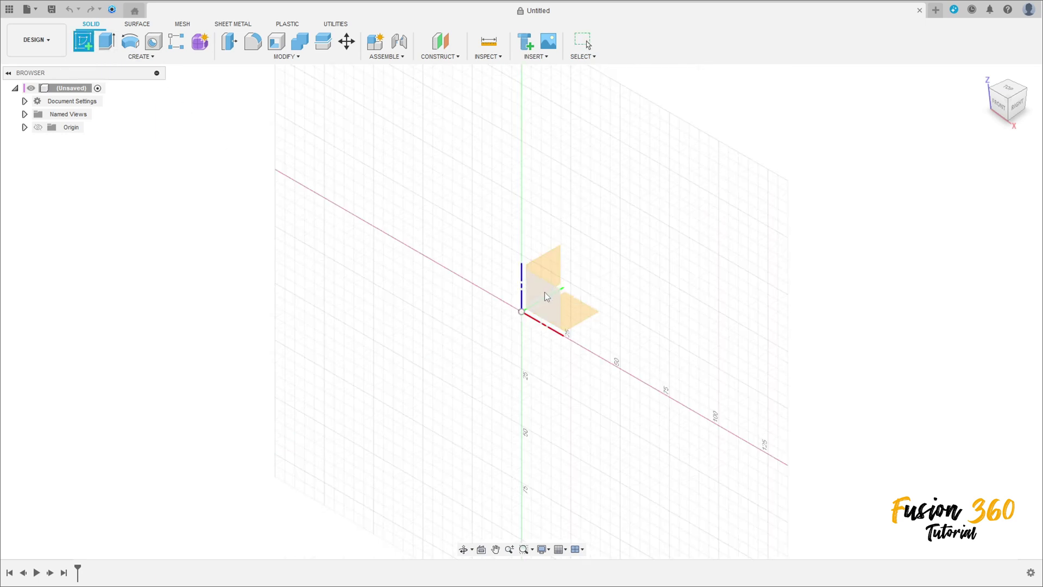
- Start a sketch on the front plane and draw a three-point arc left of the origin
click(549, 296)
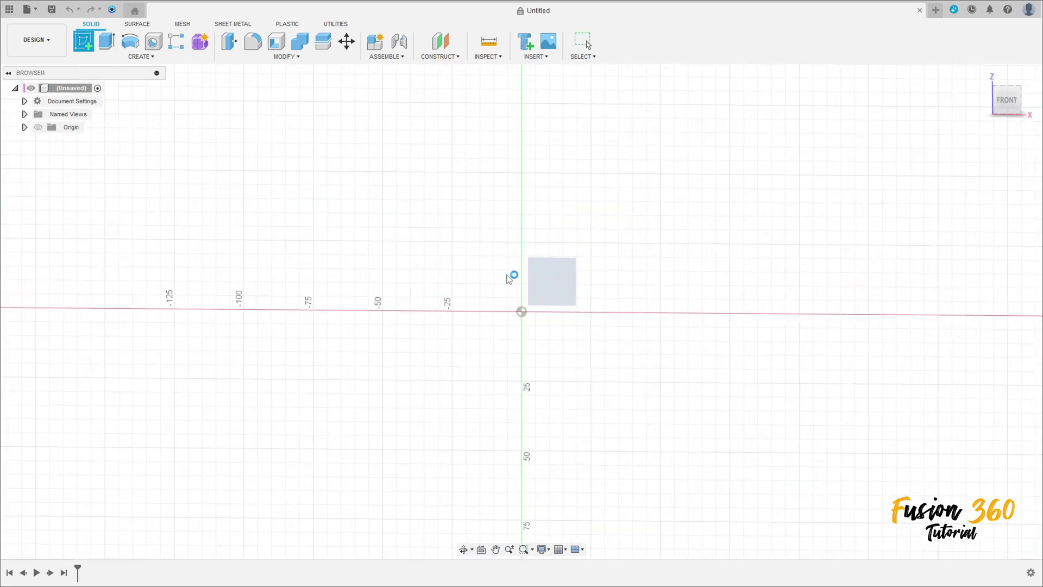
click(141, 56)
mouse_move(117, 104)
click(163, 102)
scroll(459, 144, up, 3)
click(455, 151)
click(455, 311)
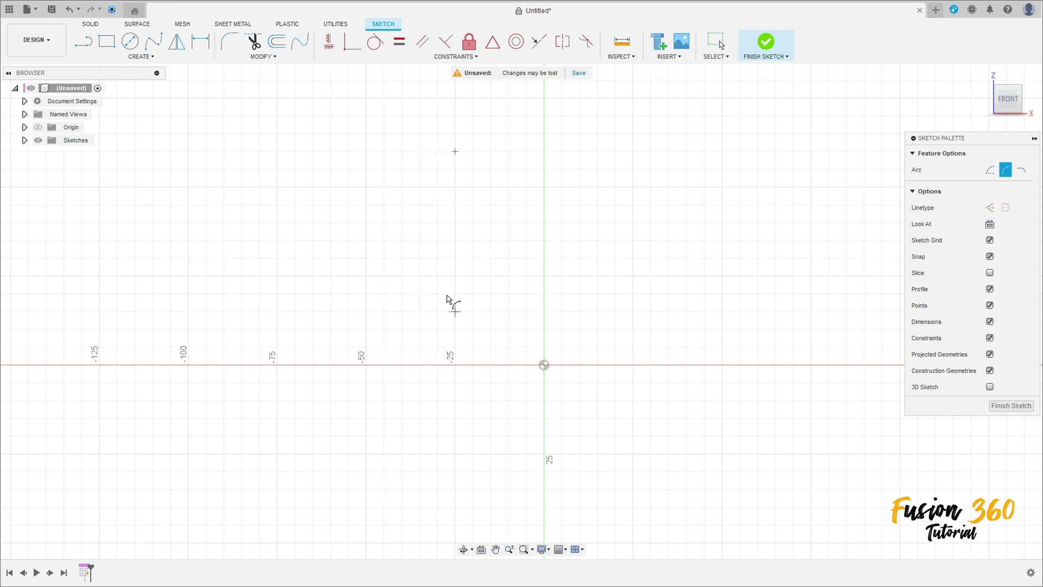
click(420, 235)
- Dimension the arc's radius to 85 mm
key(d)
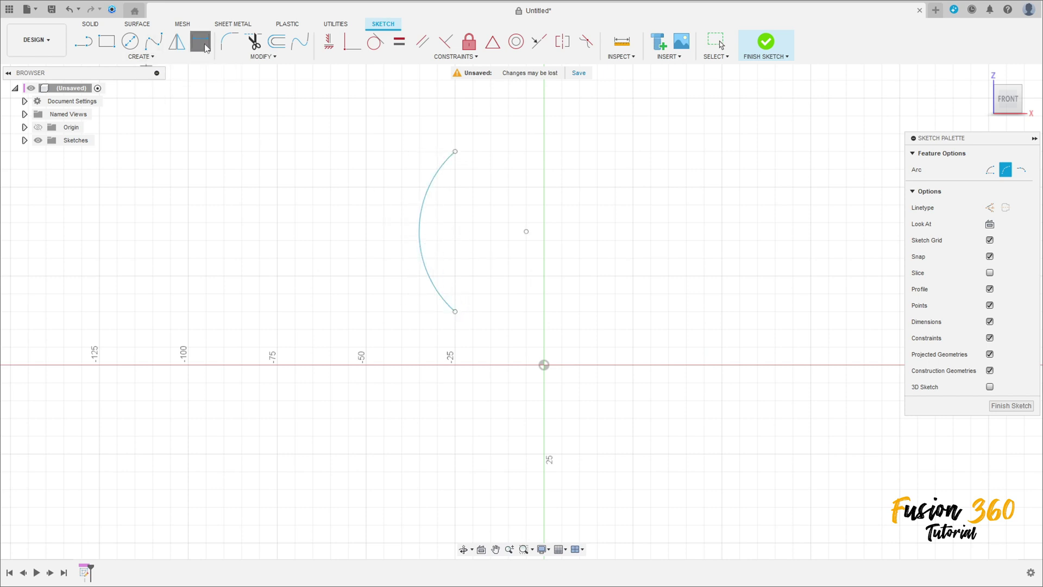
click(420, 222)
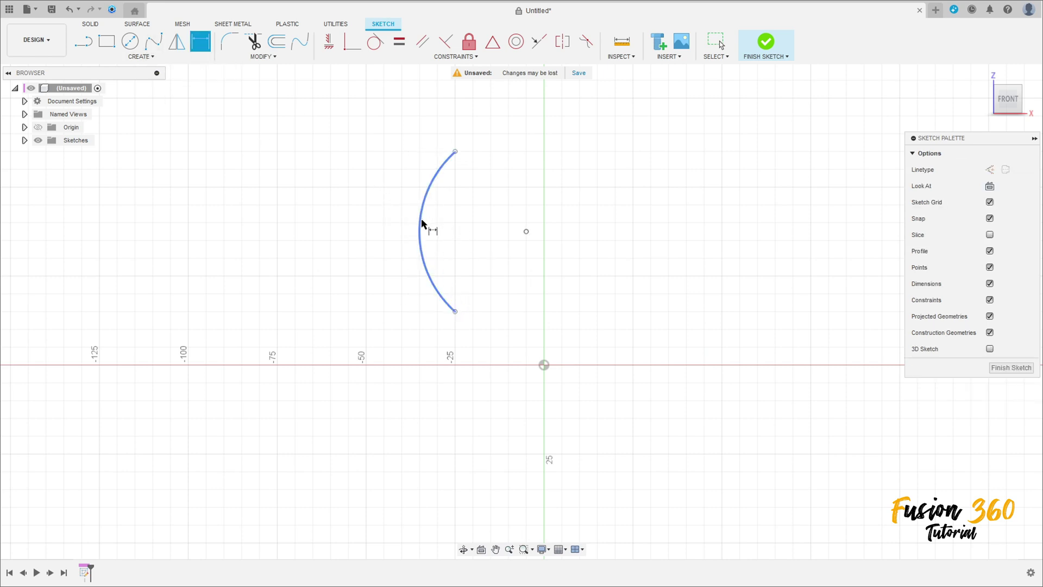
click(355, 200)
text(85)
key(Return)
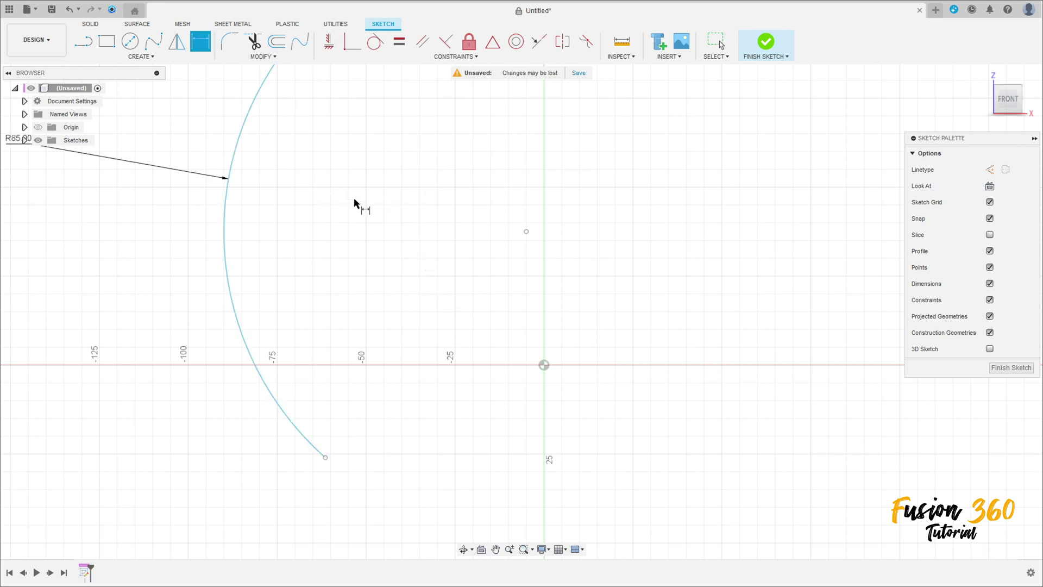
scroll(341, 234, down, 2)
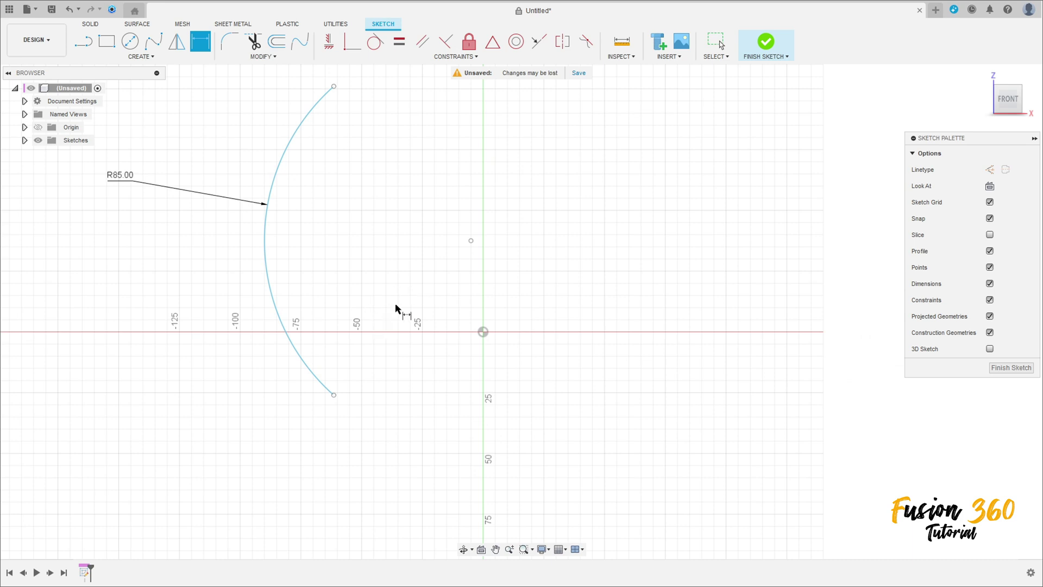
click(334, 395)
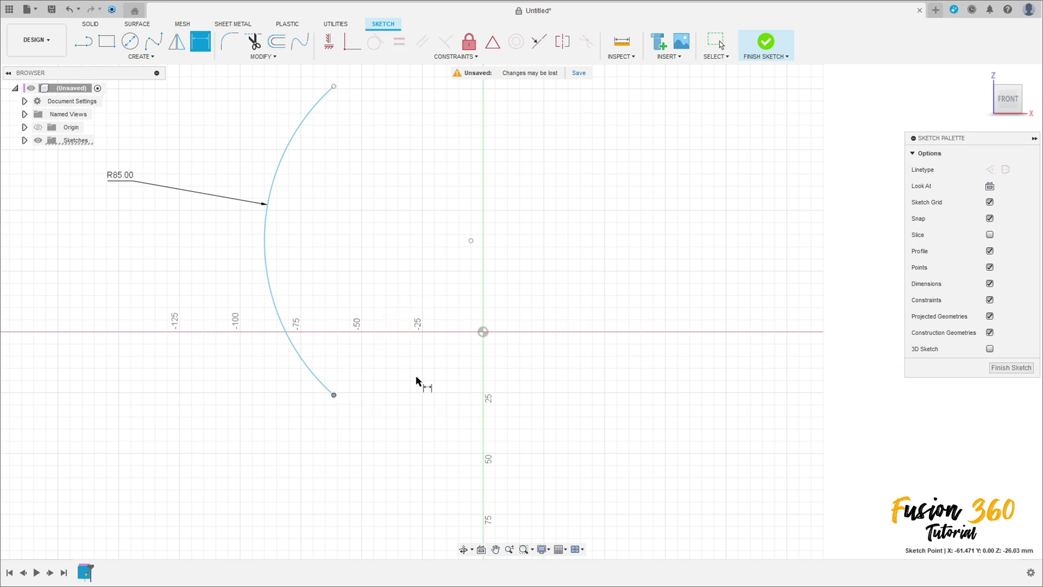
- Dimension the arc's lower end 30 mm horizontally from the origin
click(483, 332)
click(416, 441)
text(30)
key(Return)
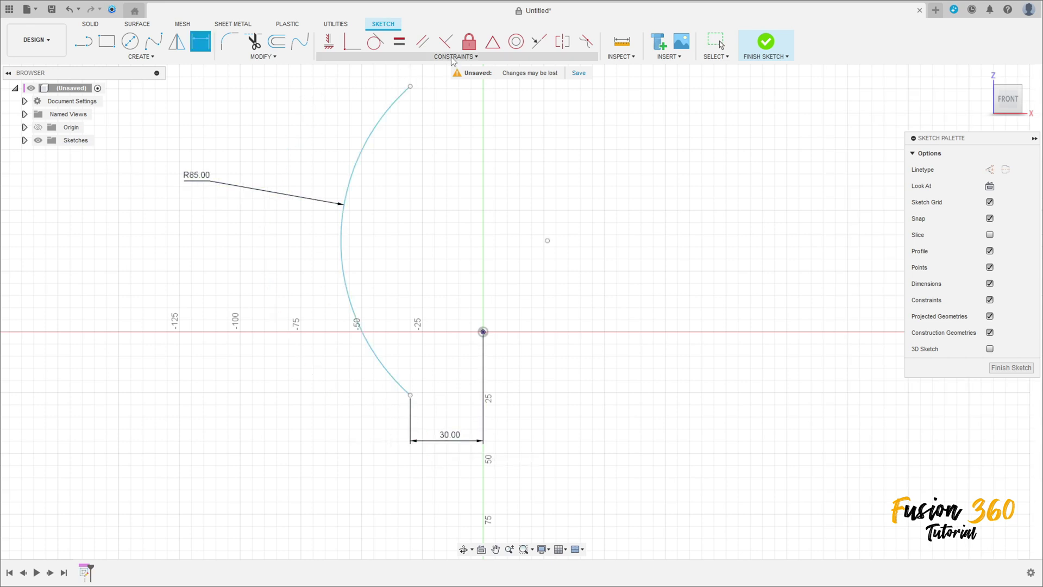
- Constrain the lower end level with the origin and the top end vertically above it
click(329, 41)
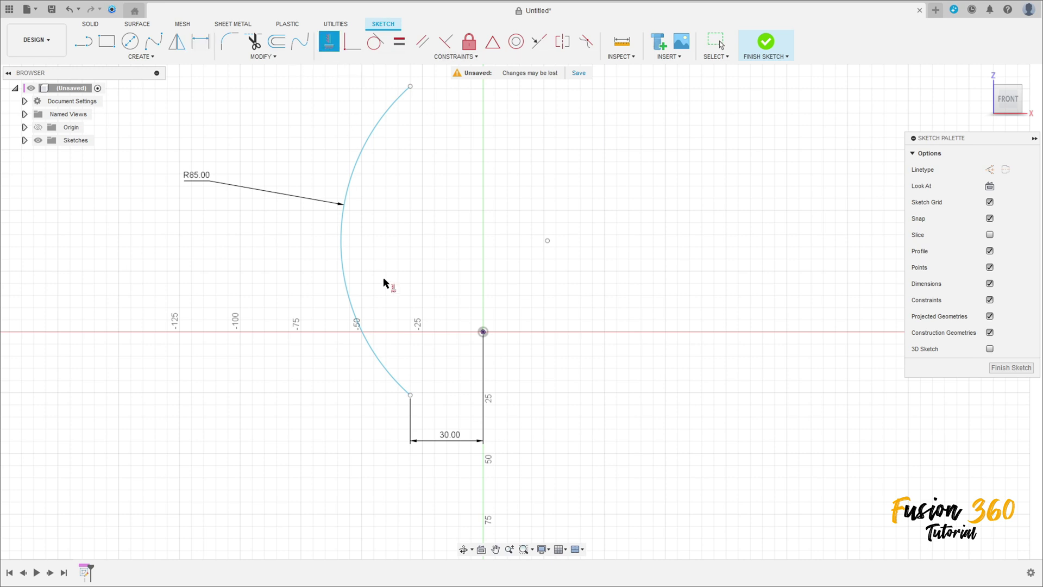
click(411, 395)
click(483, 332)
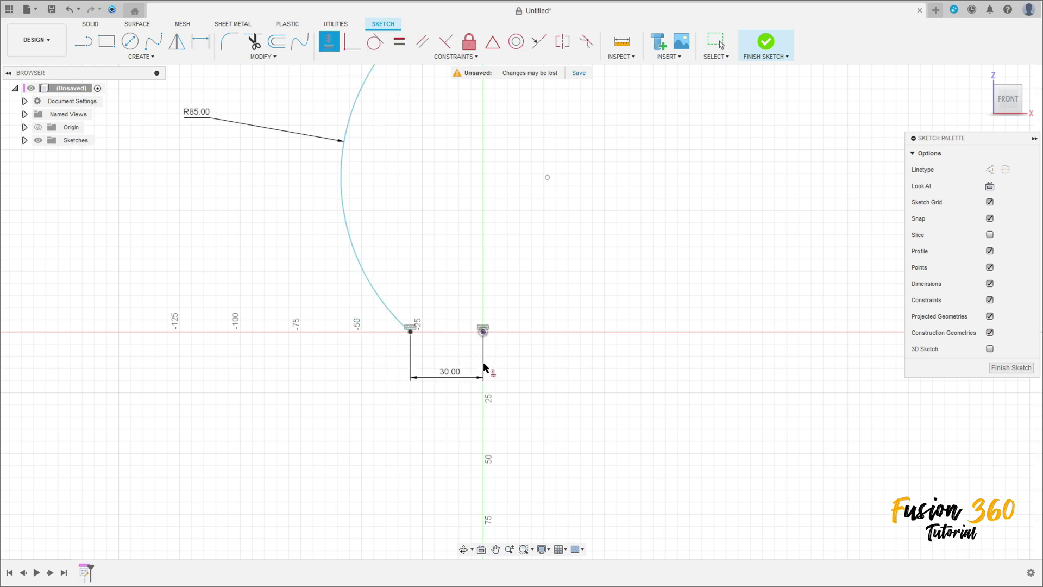
scroll(413, 223, down, 2)
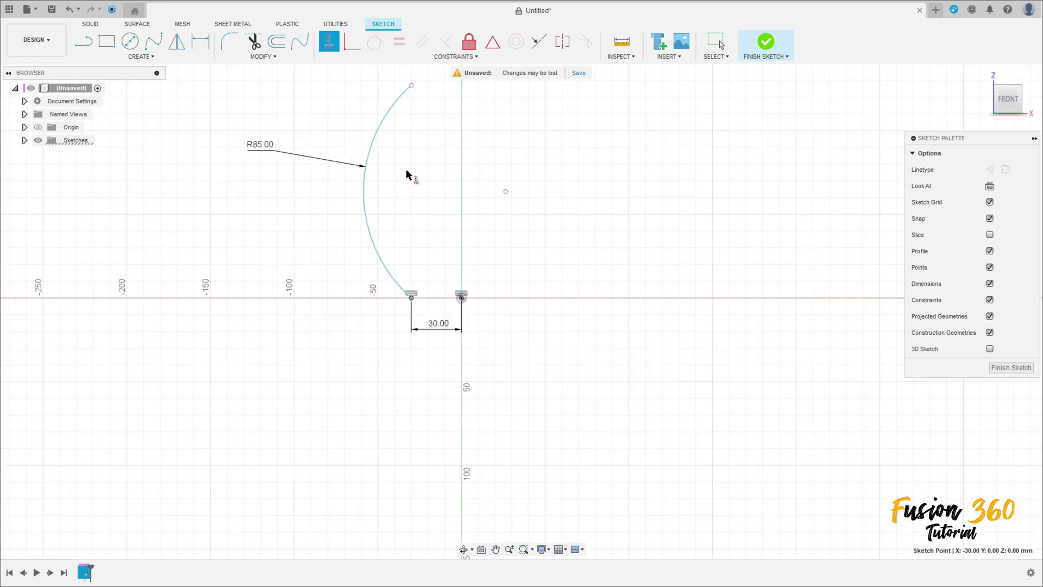
click(412, 86)
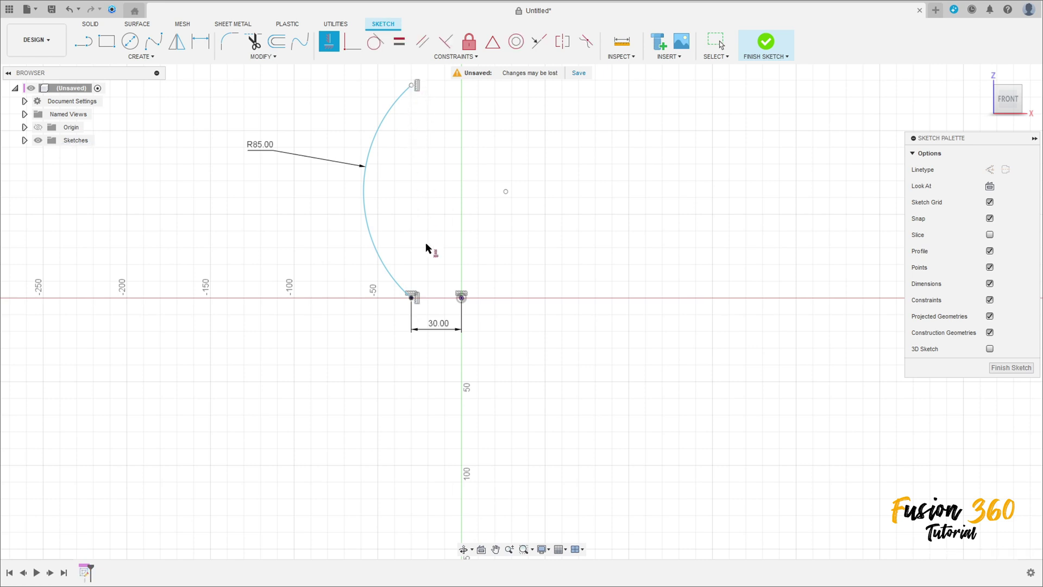
- Dimension the arc centre 50 mm above the origin and finish the sketch
click(201, 41)
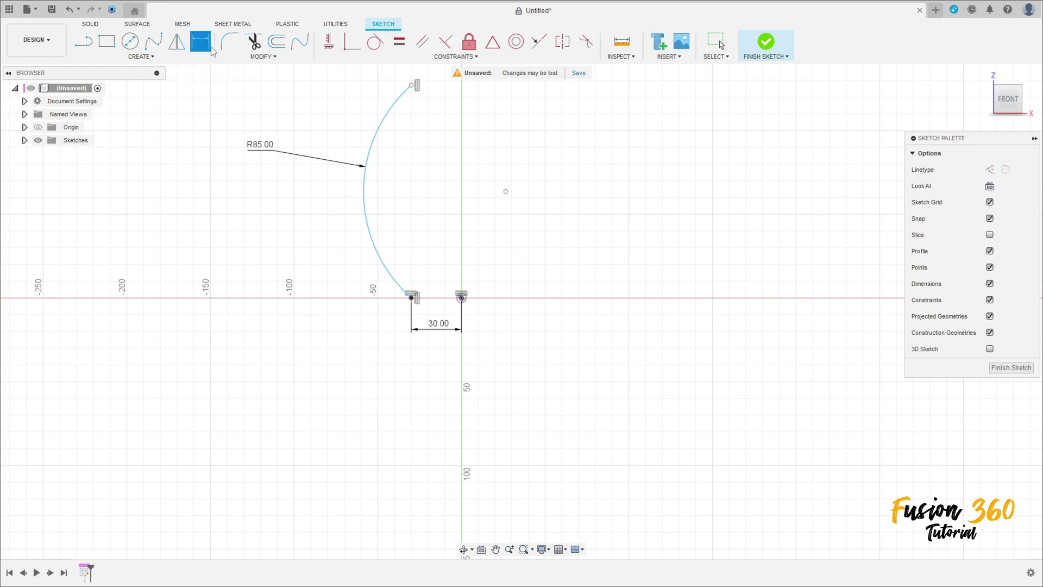
click(507, 199)
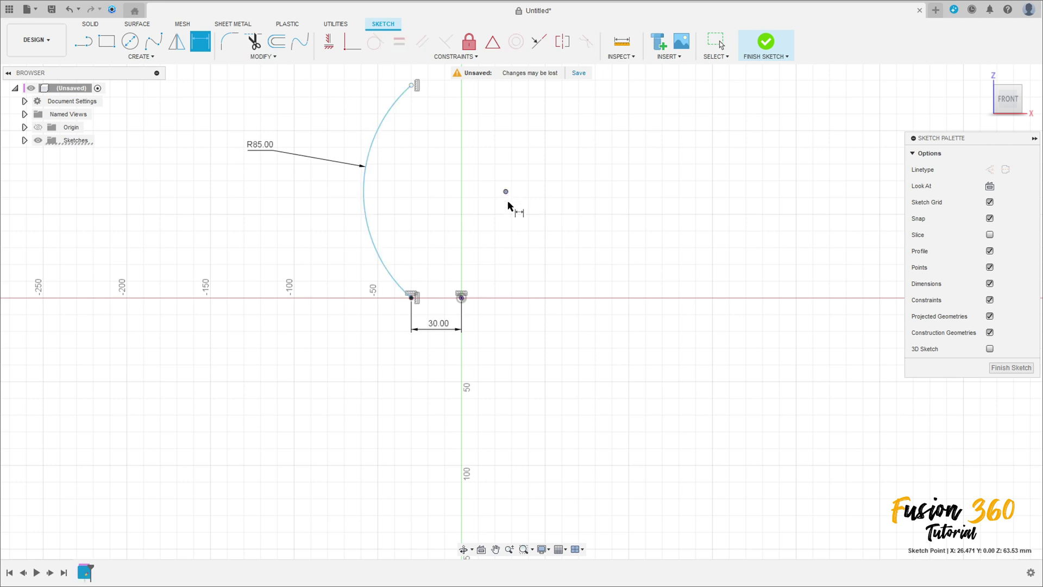
click(462, 297)
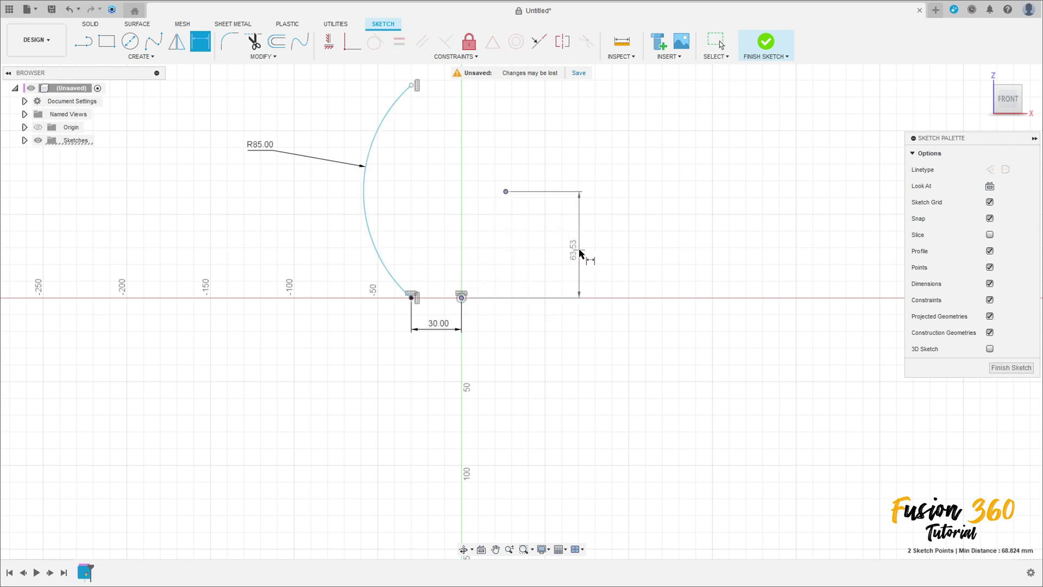
click(576, 258)
text(50)
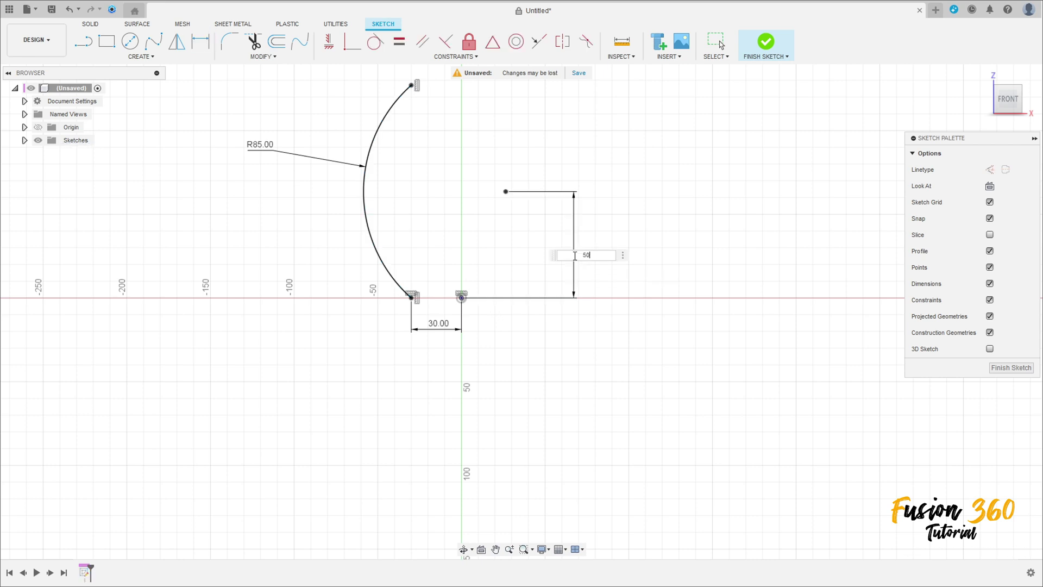
key(Return)
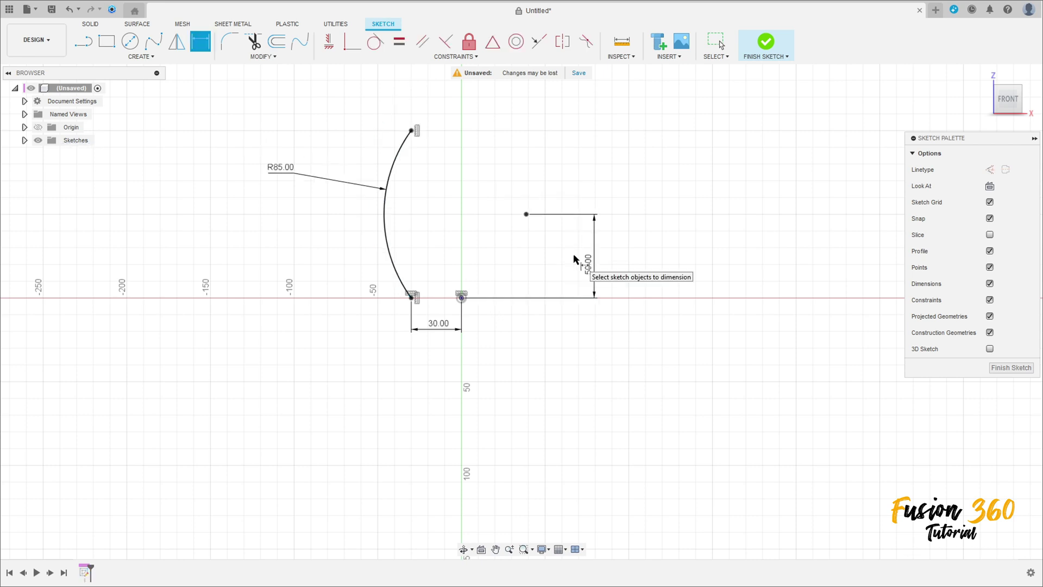
scroll(400, 184, up, 2)
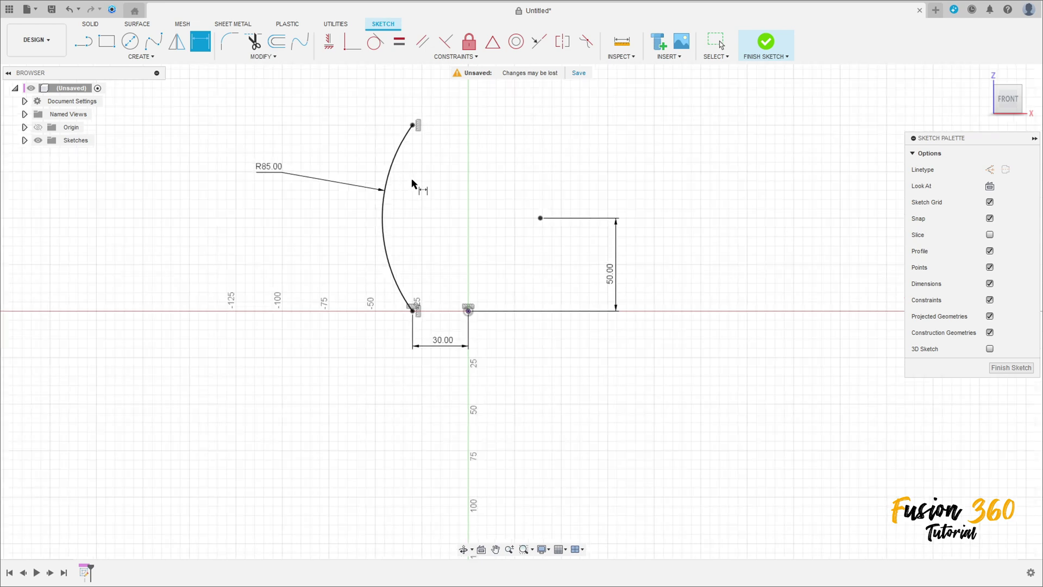
middle_drag(415, 187, 412, 242)
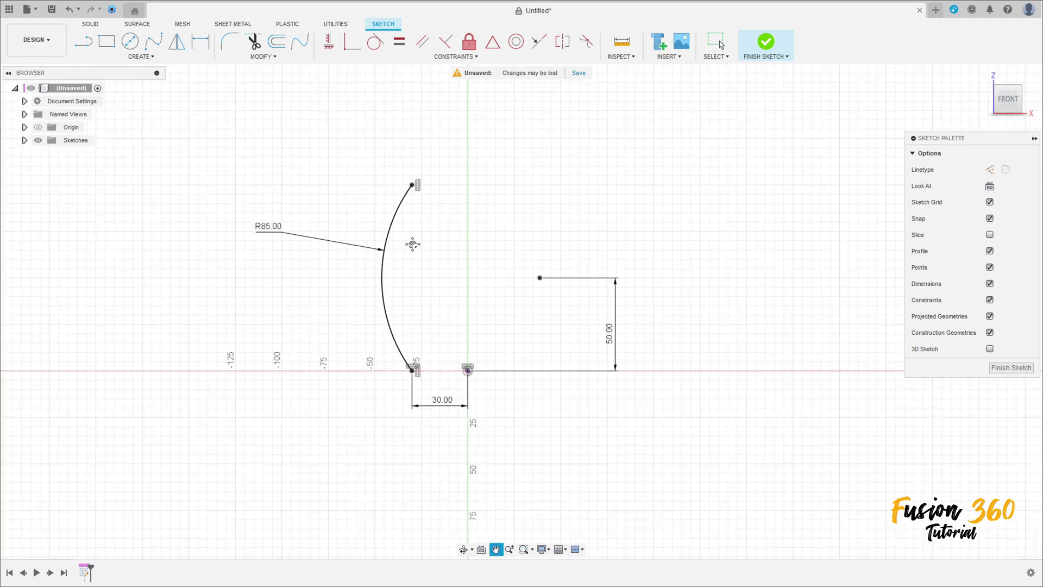
click(766, 42)
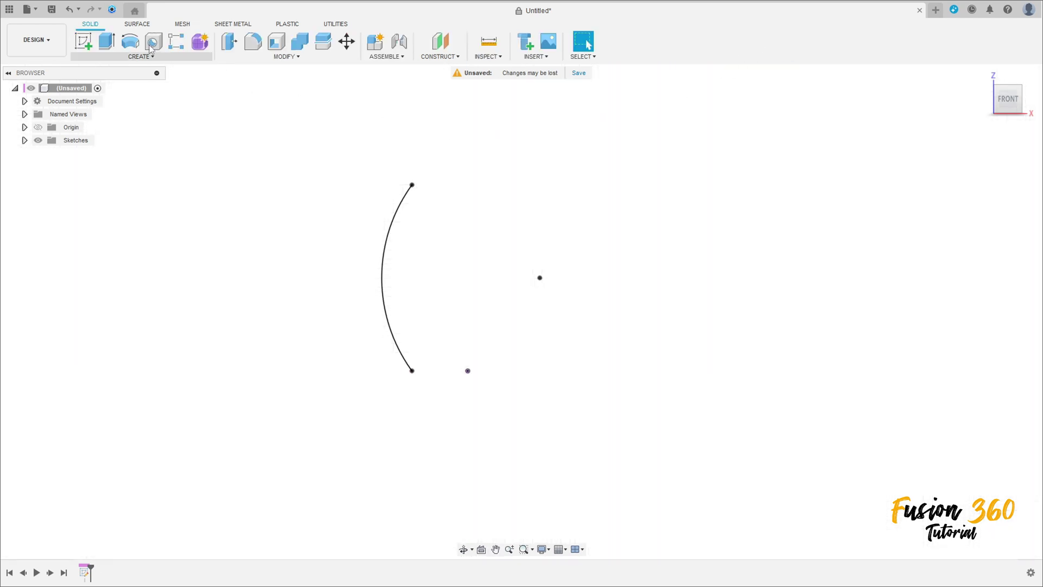
- Surface-revolve the arc 360° around the vertical line to form the barrel vase
click(138, 24)
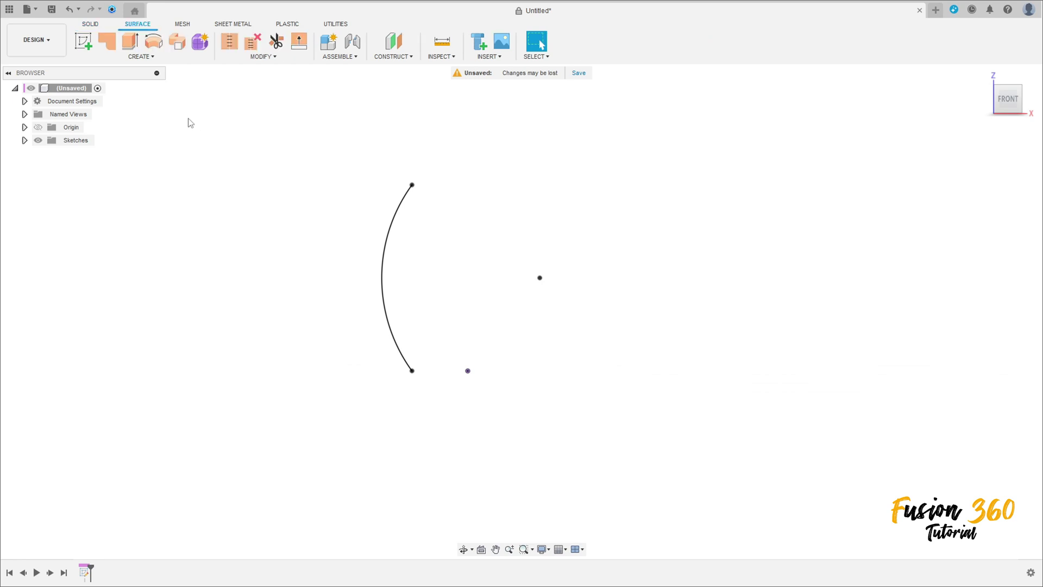
click(154, 44)
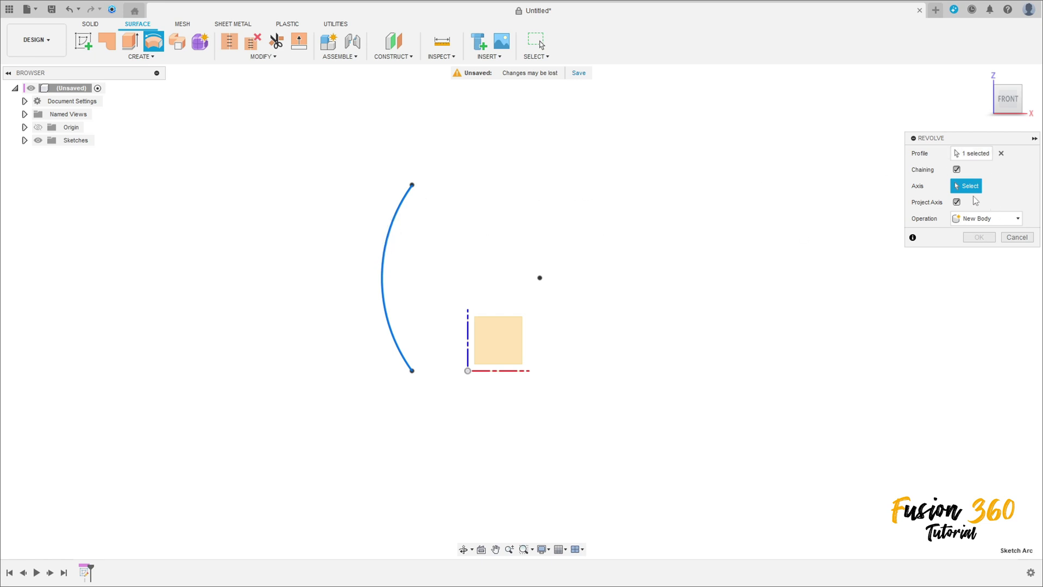
click(469, 326)
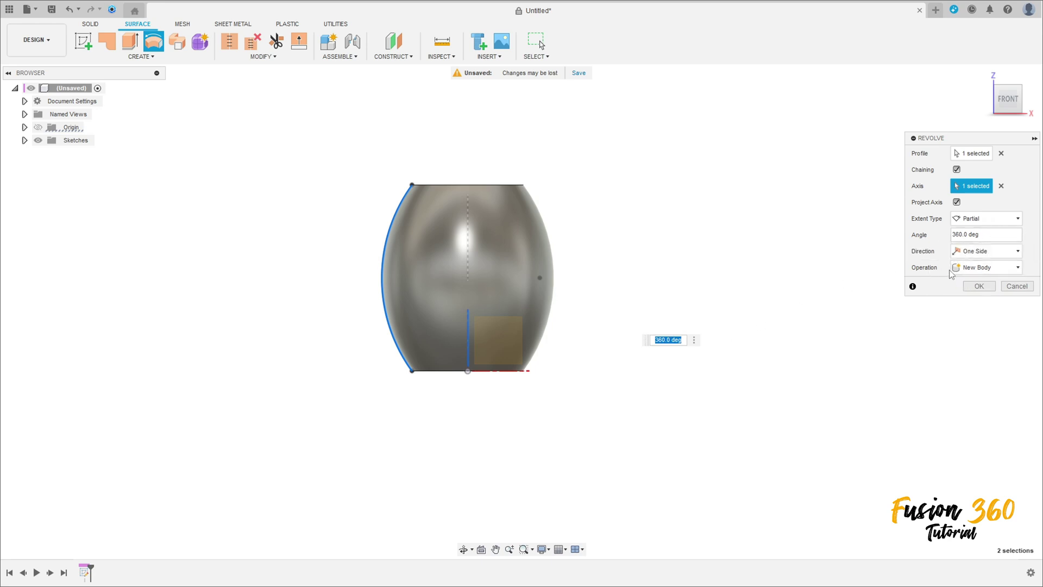
click(981, 290)
shift+middle_drag(654, 235, 361, 242)
key(Escape)
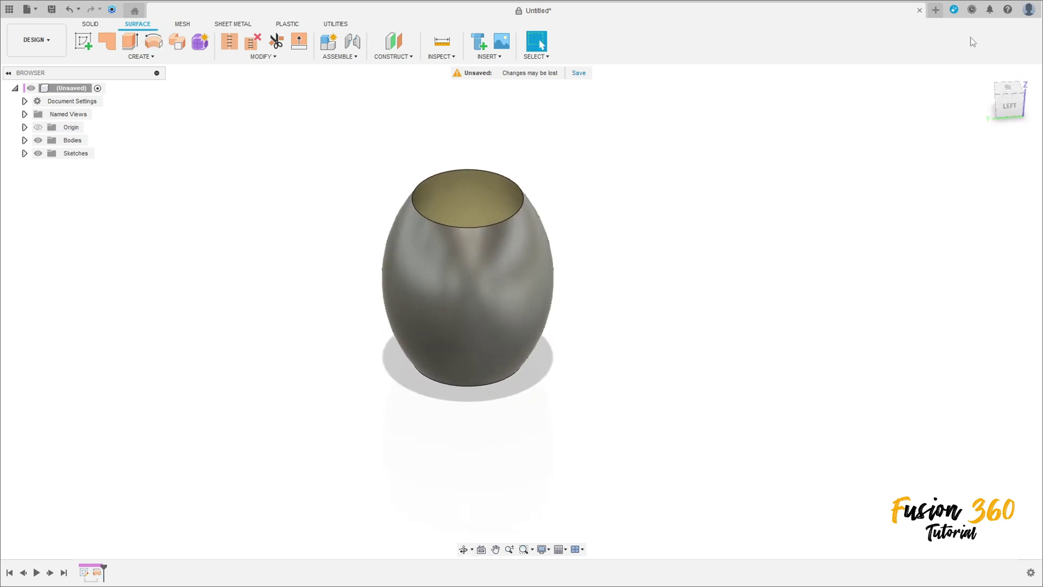
- Start a sketch on the ground plane with a 25 mm construction line from the origin
click(987, 78)
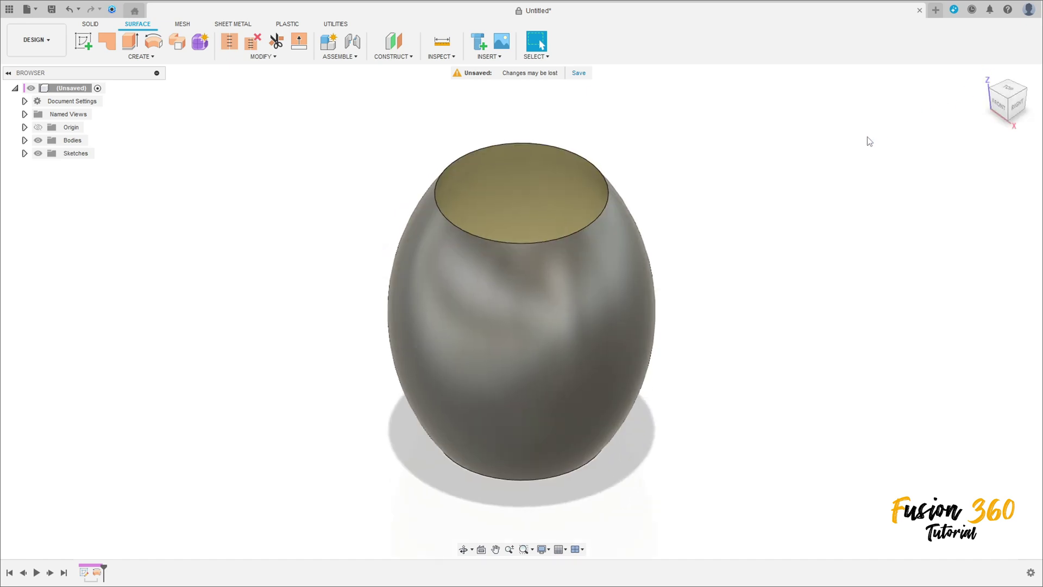
click(83, 41)
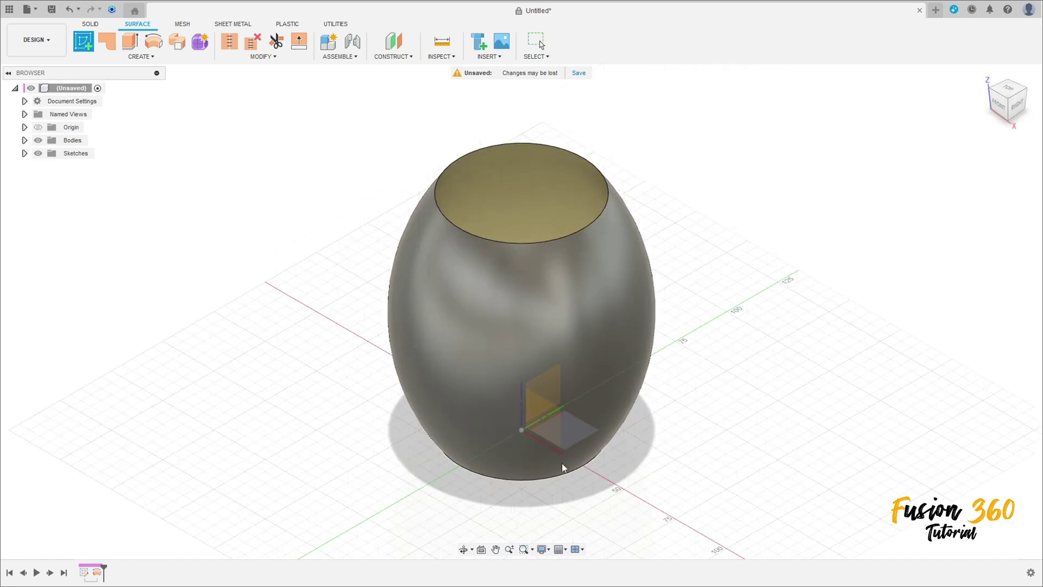
click(572, 429)
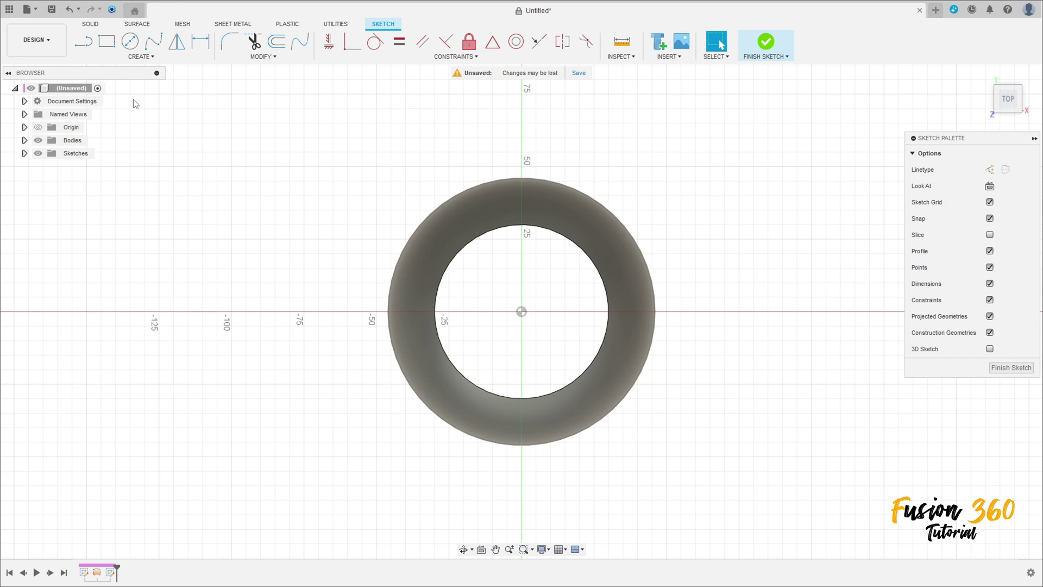
click(90, 46)
click(990, 170)
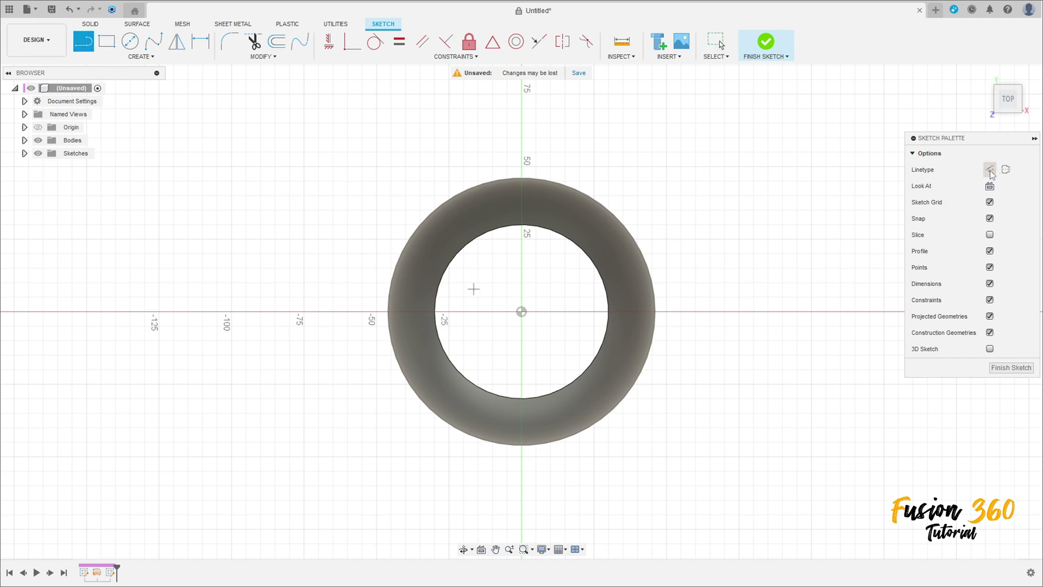
click(521, 312)
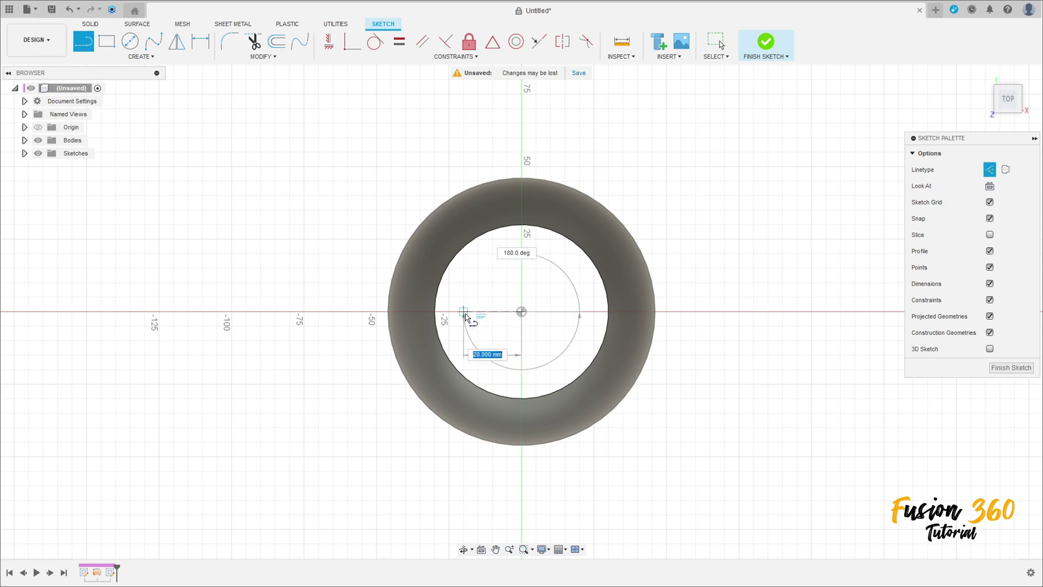
text(25)
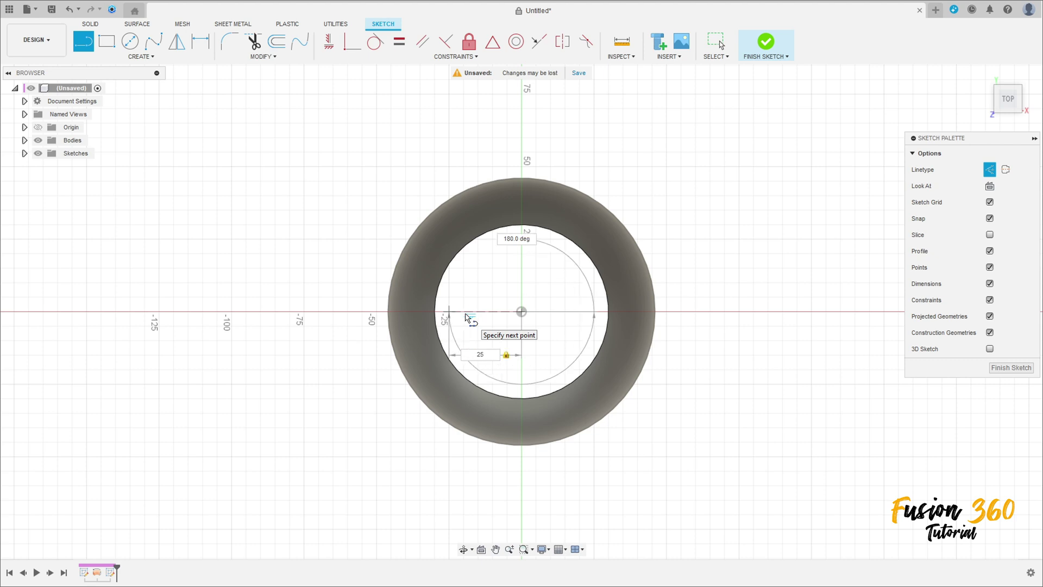
key(Return)
- Add a normal 35 mm line starting from the construction line's end
click(990, 169)
drag(450, 311, 353, 314)
text(35)
key(Tab)
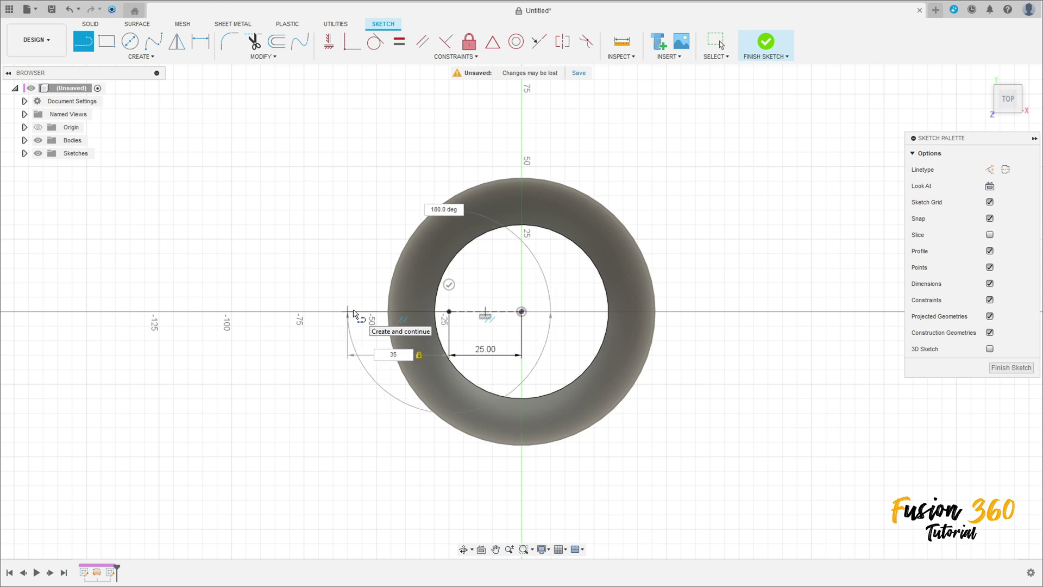
key(Return)
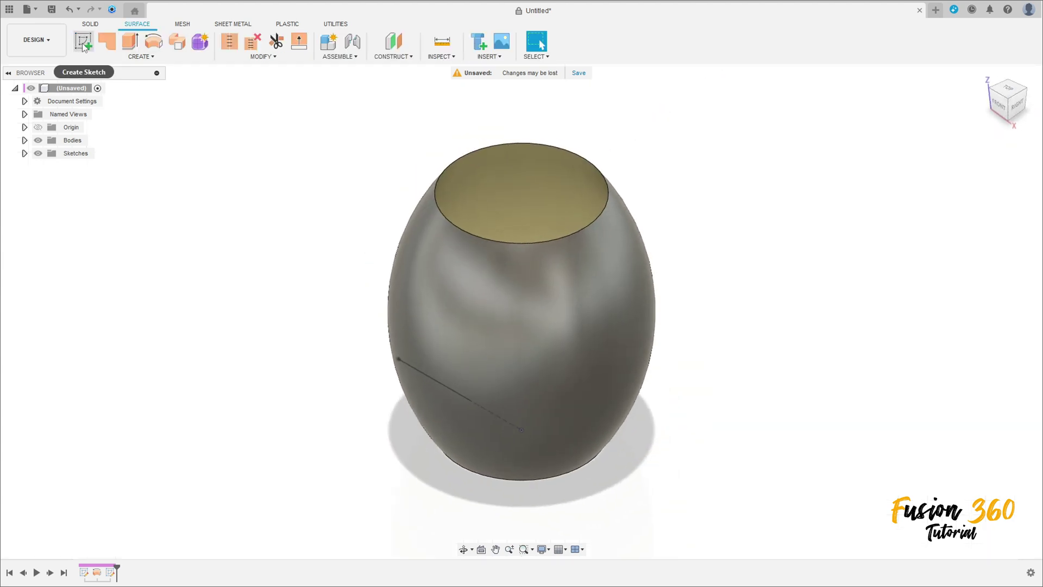
- In a new front-plane sketch, draw a vertical line from the origin to the rim
click(84, 48)
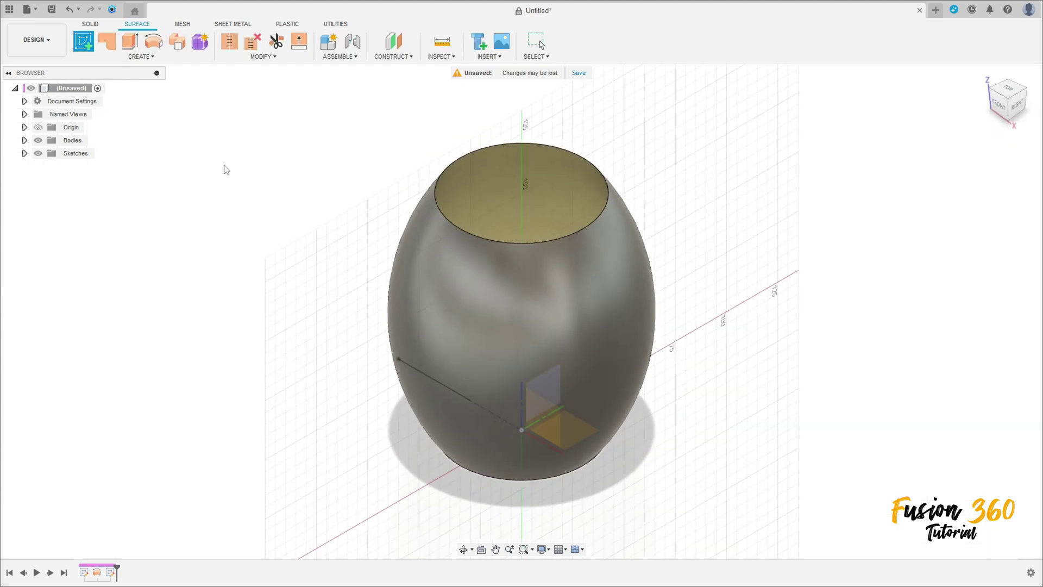
click(551, 422)
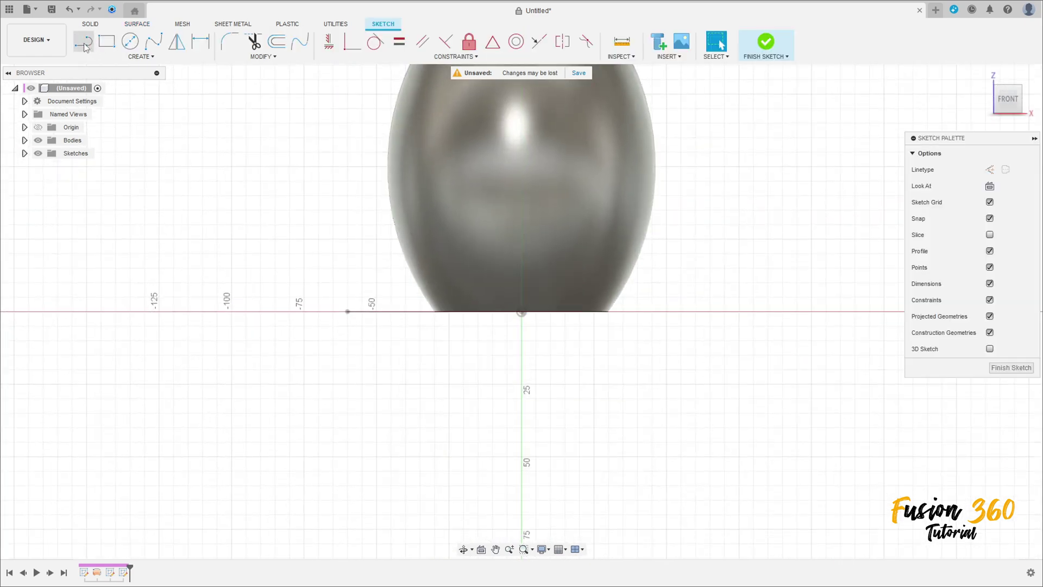
click(84, 43)
click(517, 487)
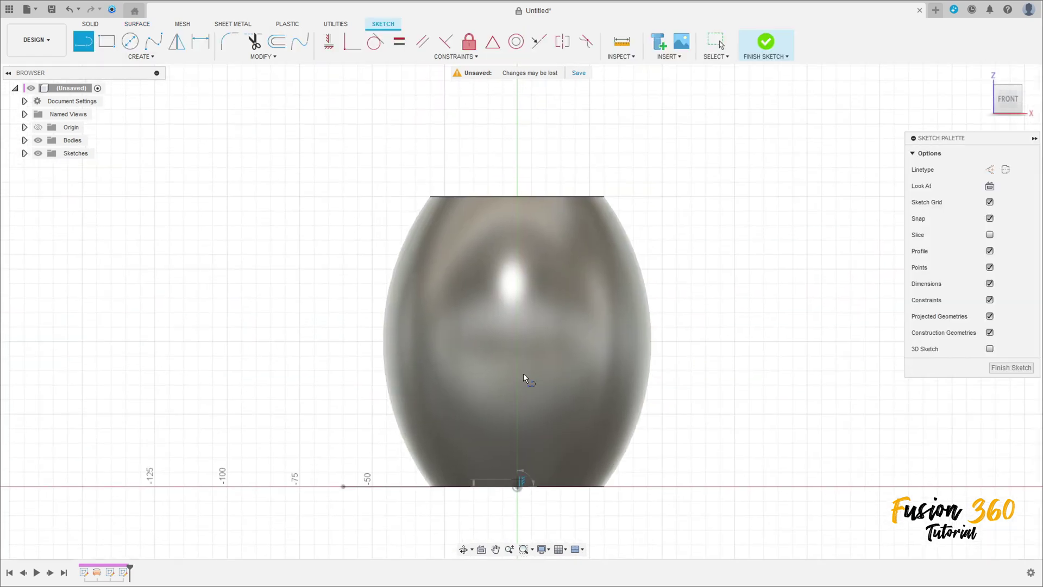
click(518, 197)
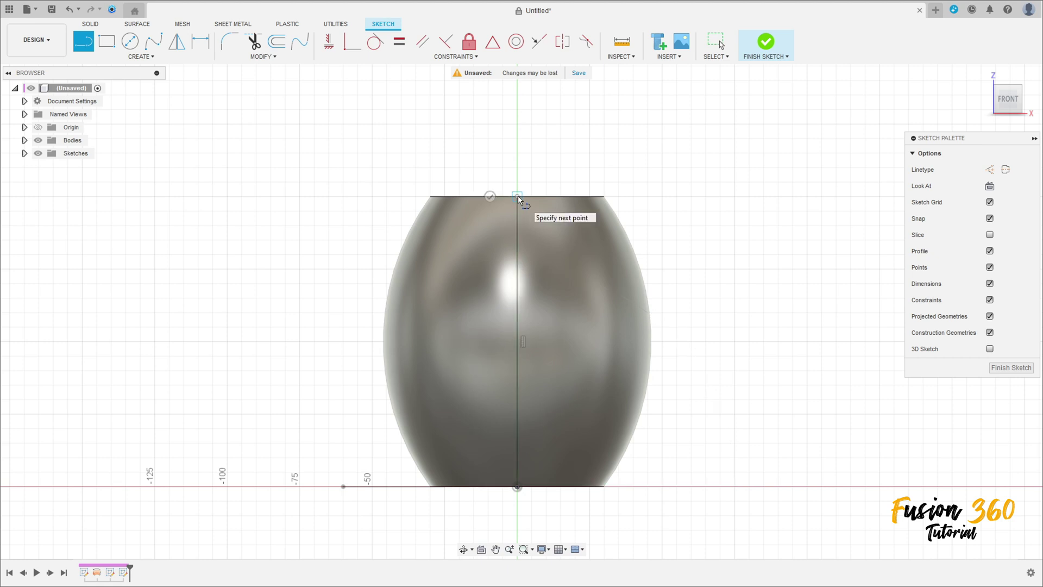
key(Escape)
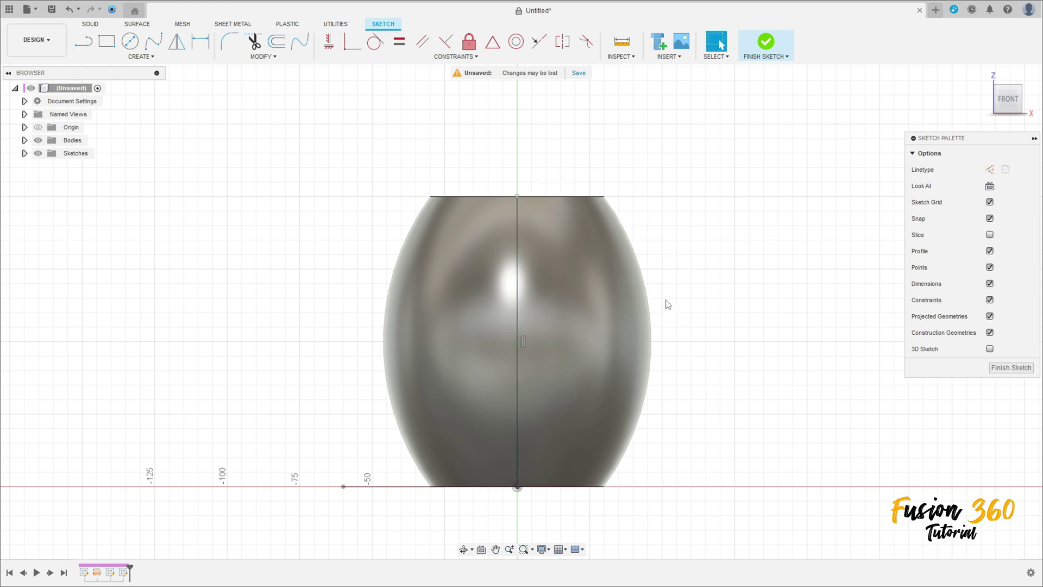
click(770, 52)
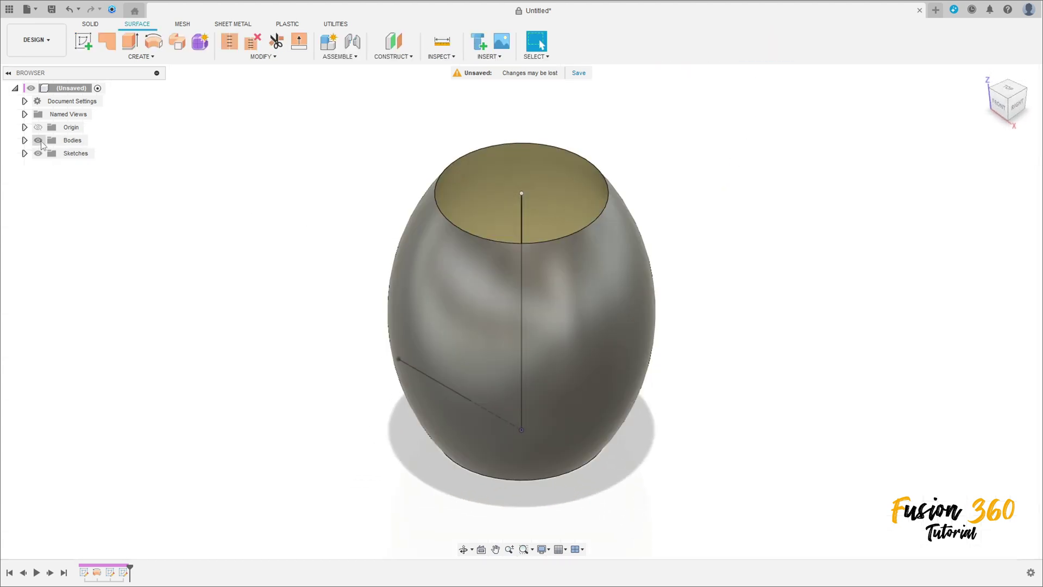
- Sweep the short base line as profile along the vertical line as path
click(38, 141)
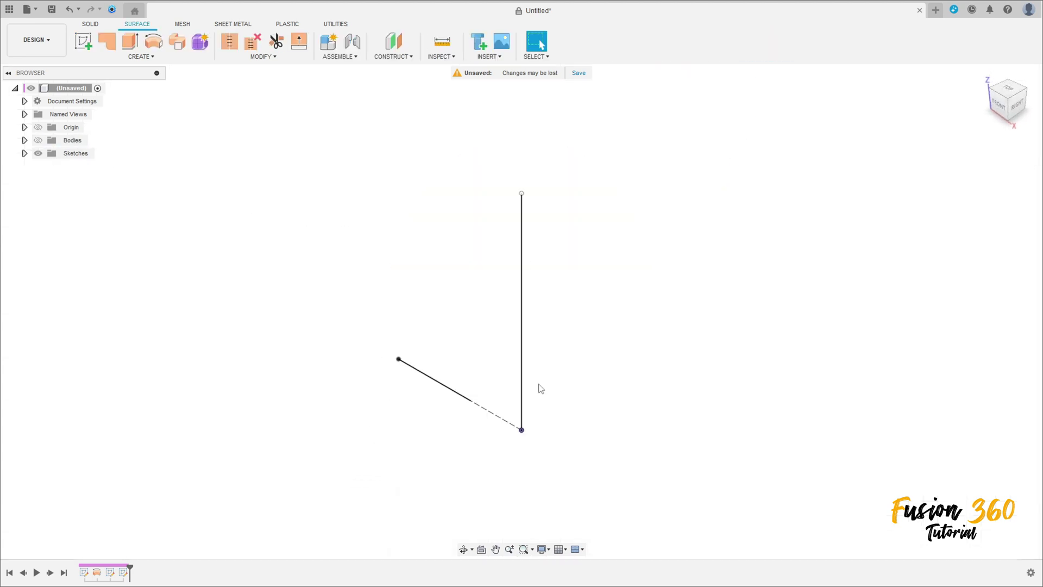
click(42, 144)
click(37, 142)
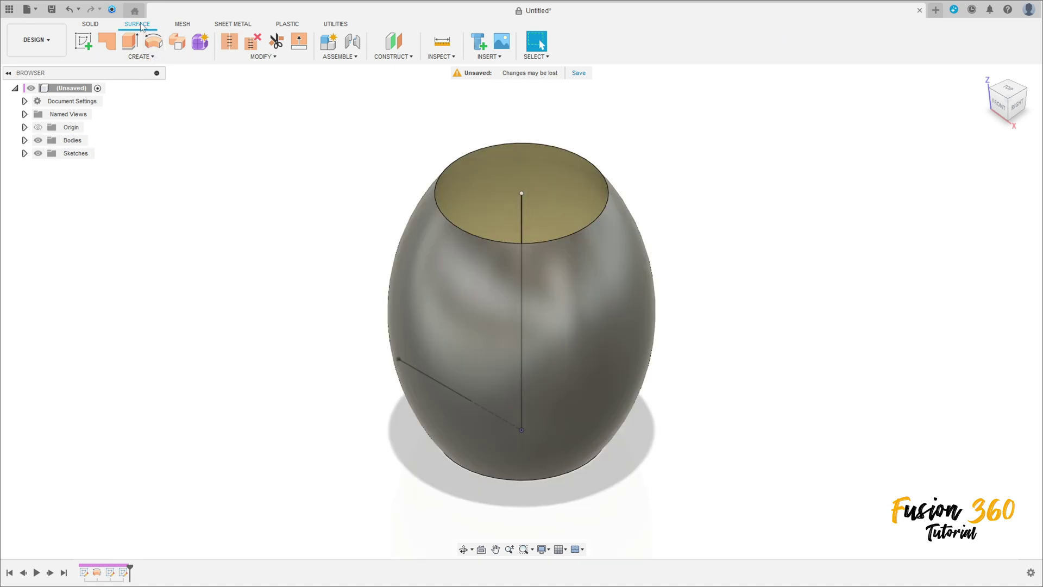
click(178, 46)
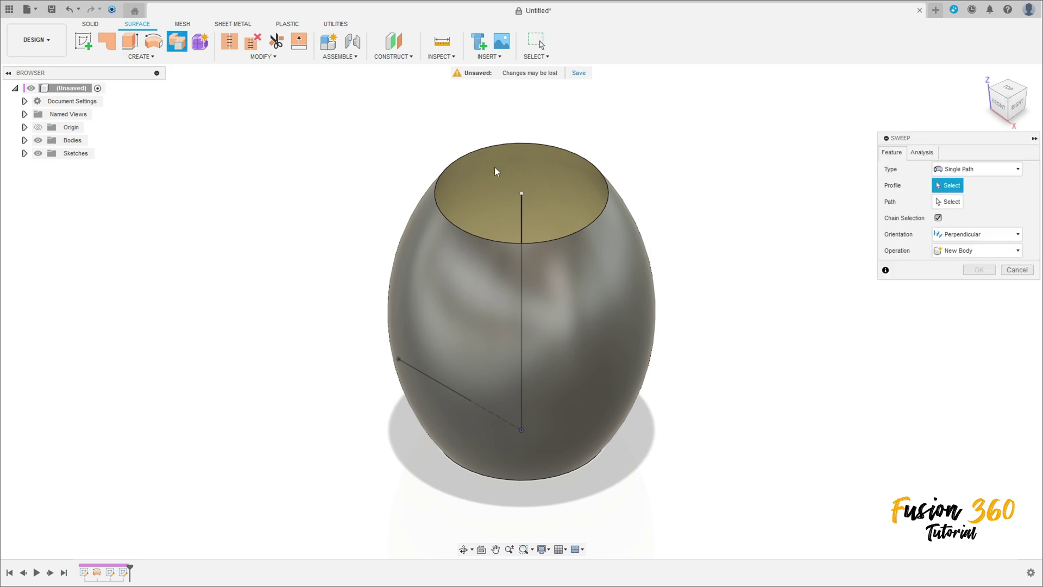
click(432, 376)
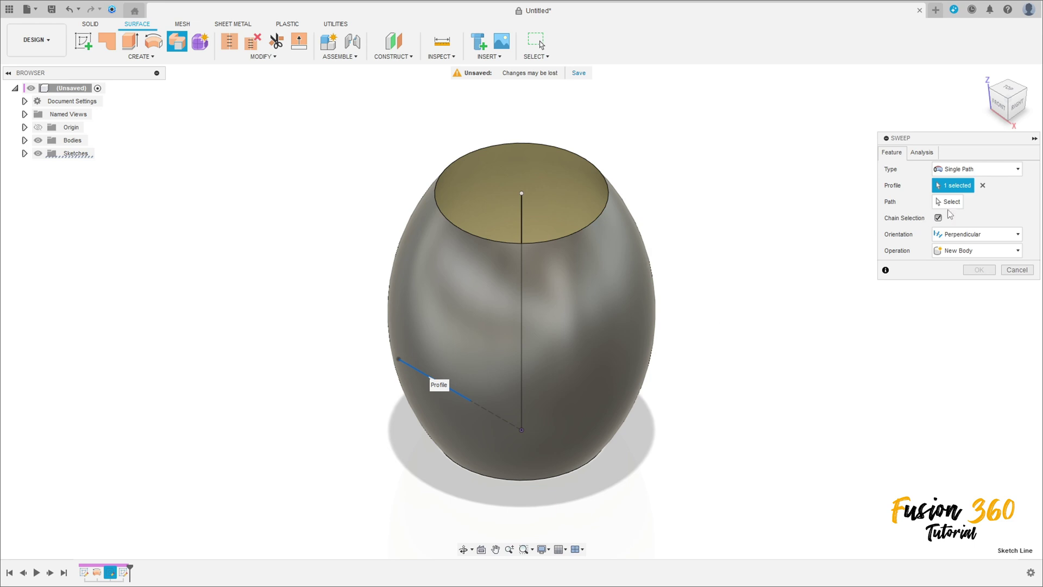
click(949, 203)
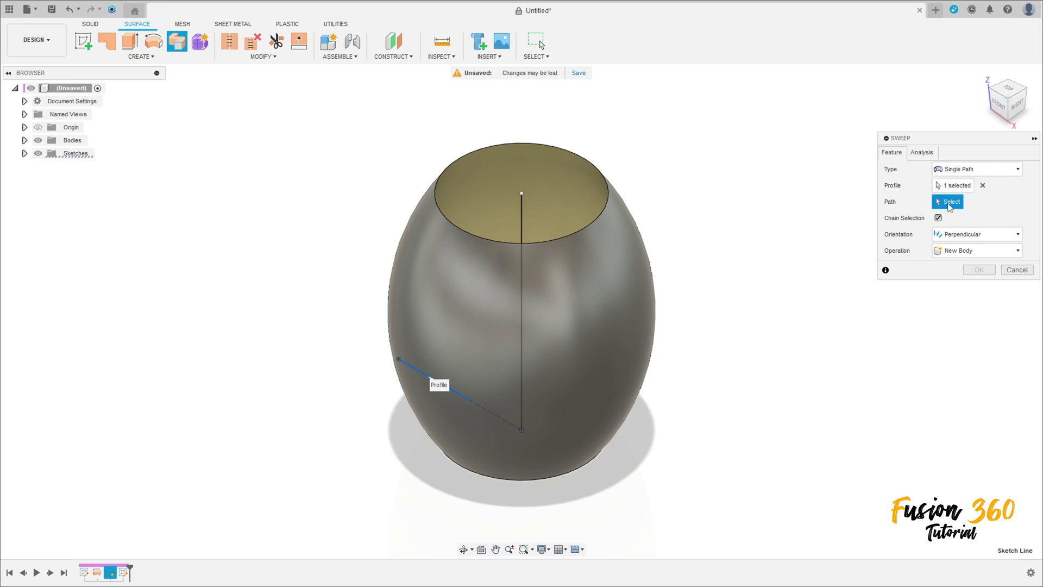
click(523, 283)
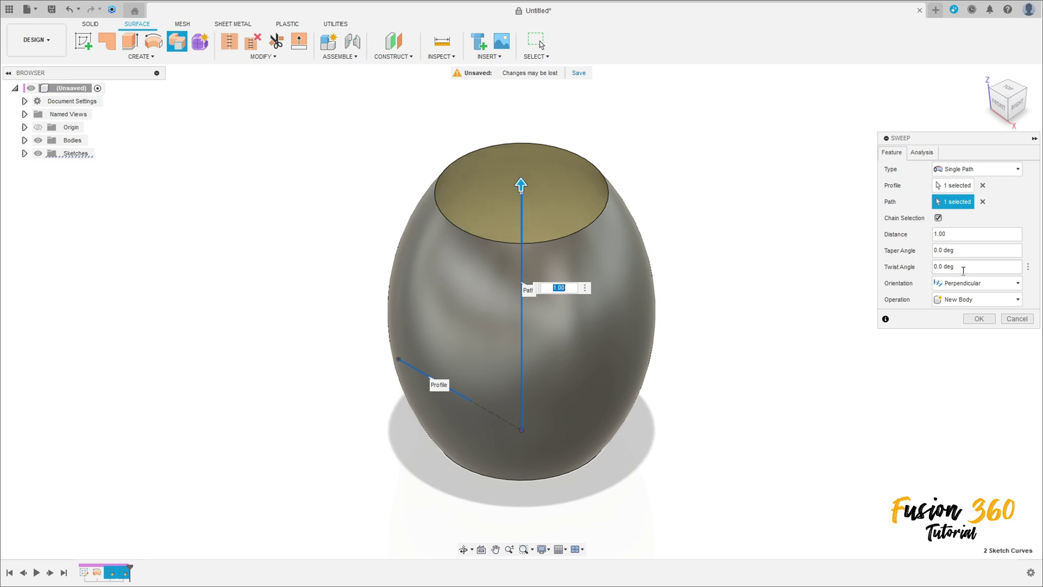
- Set the sweep's twist angle to 135° and create the twisted strip
drag(965, 268, 930, 270)
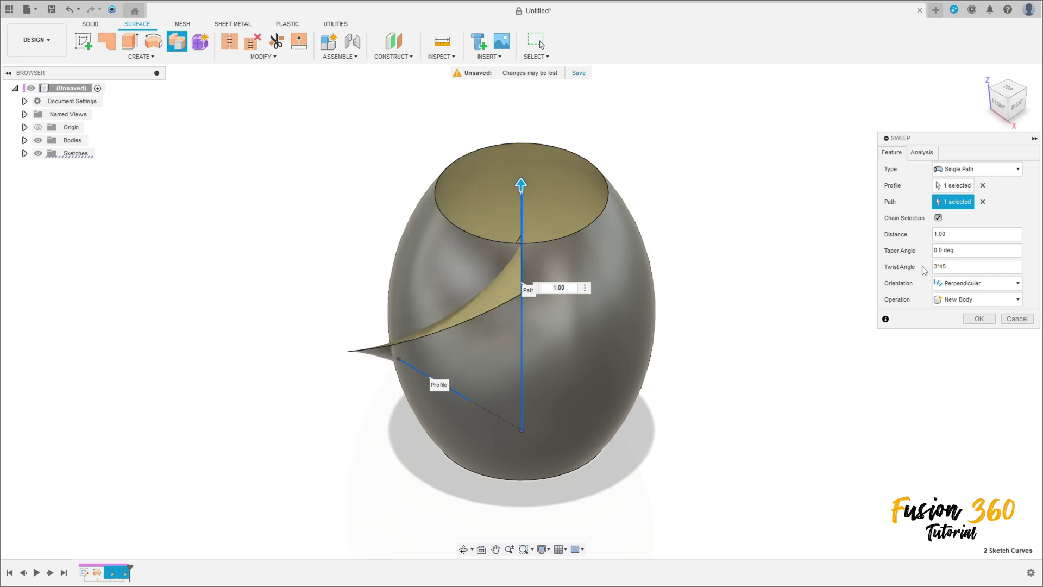
click(994, 269)
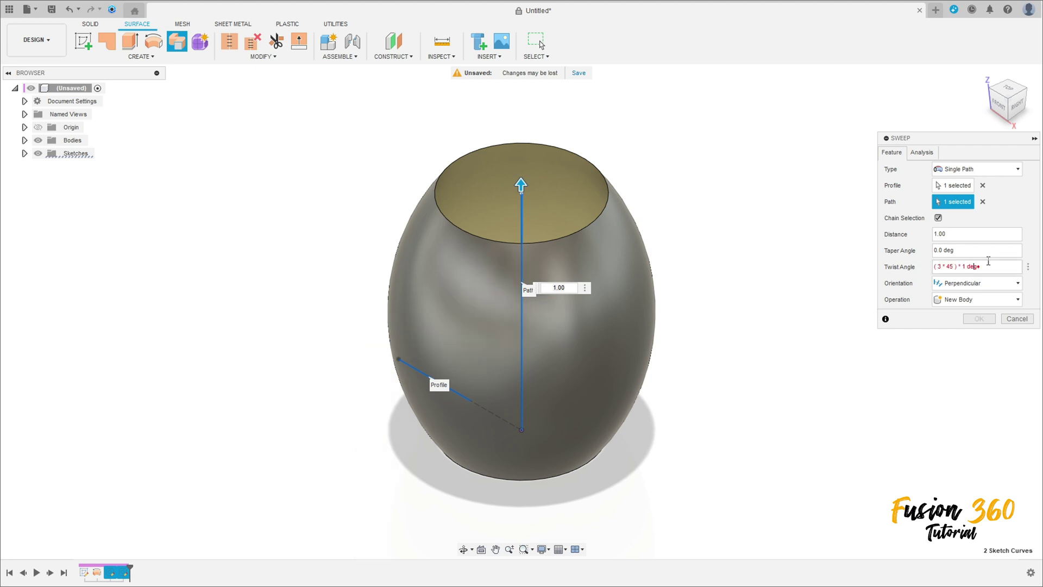
drag(993, 268, 930, 268)
text(135)
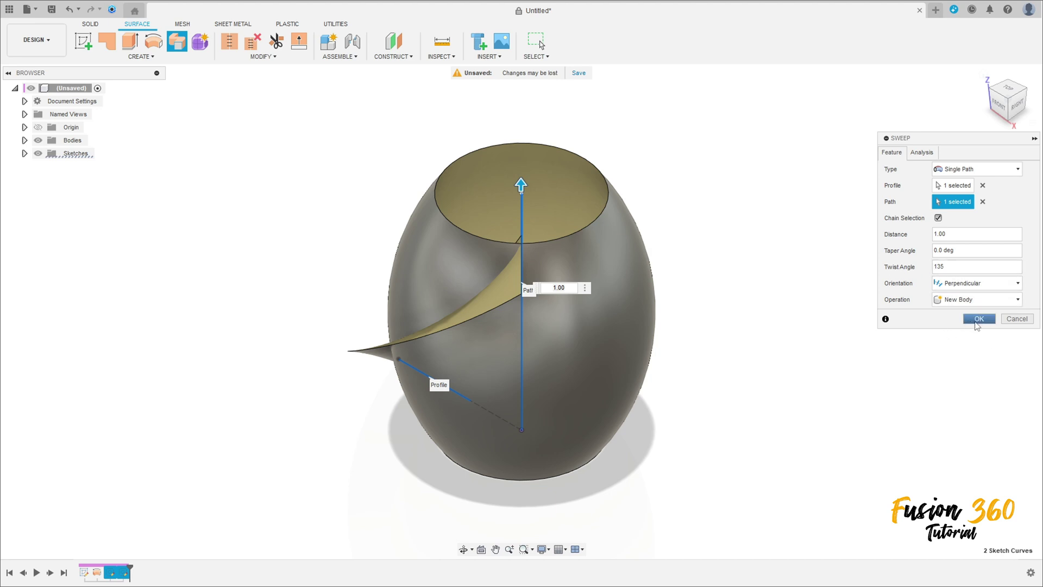
click(978, 318)
shift+middle_drag(799, 286, 745, 275)
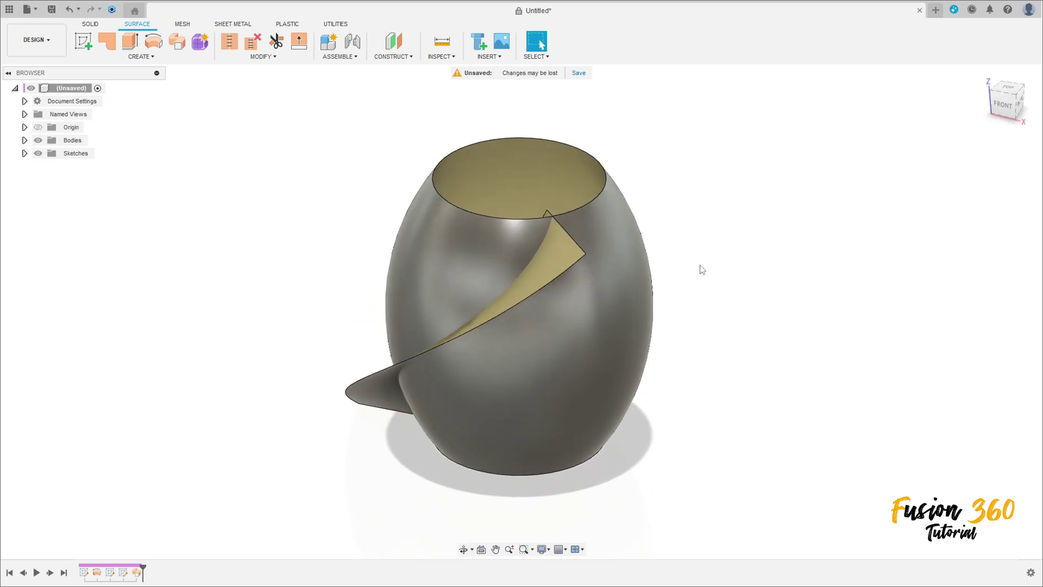
- Expand Bodies and hide then show Body1 to inspect the strip Body2 alone
click(25, 141)
click(367, 393)
click(433, 290)
shift+middle_drag(659, 379, 605, 366)
key(Escape)
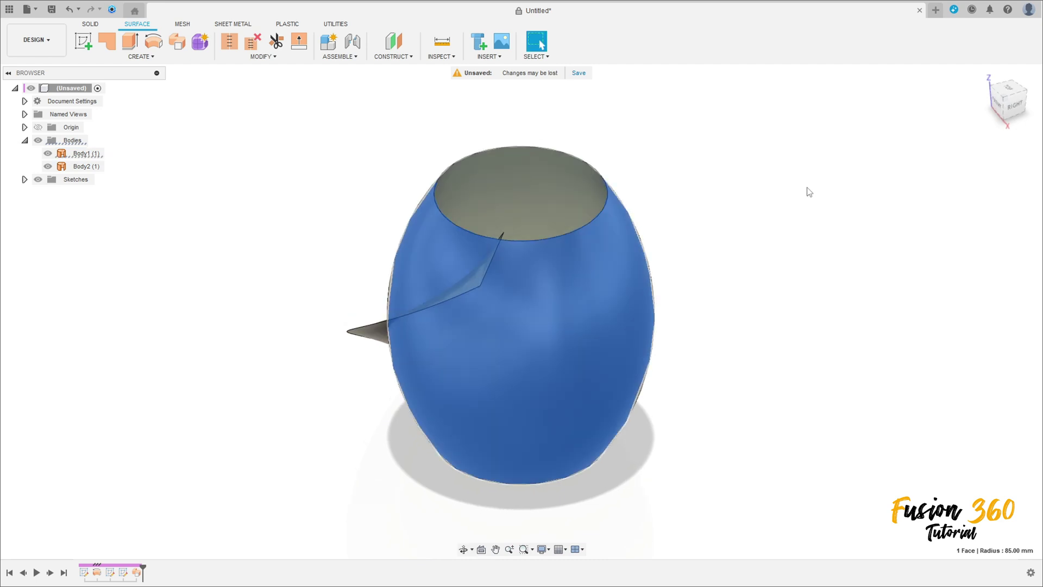
click(56, 166)
click(48, 154)
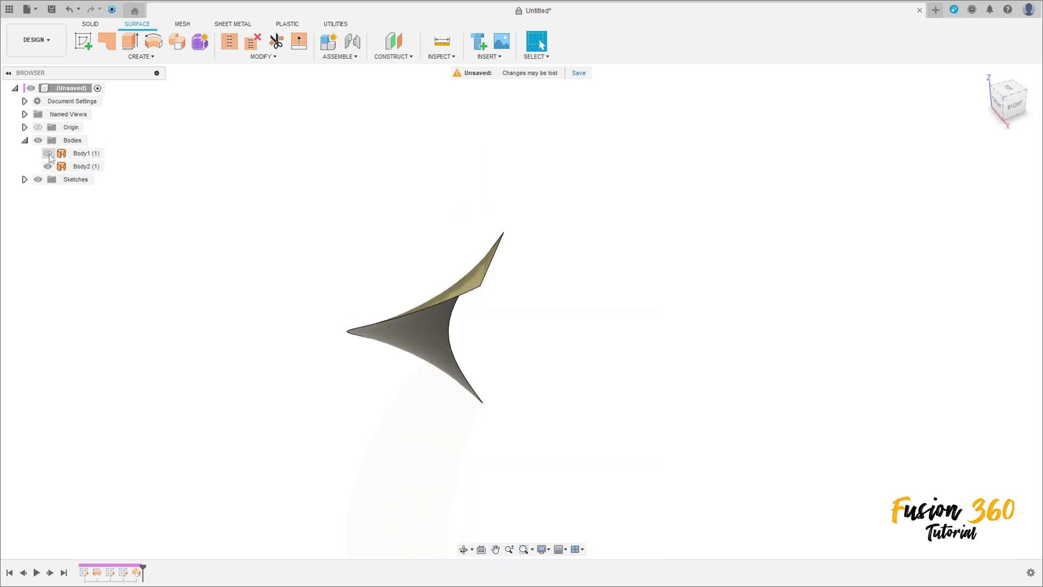
click(48, 153)
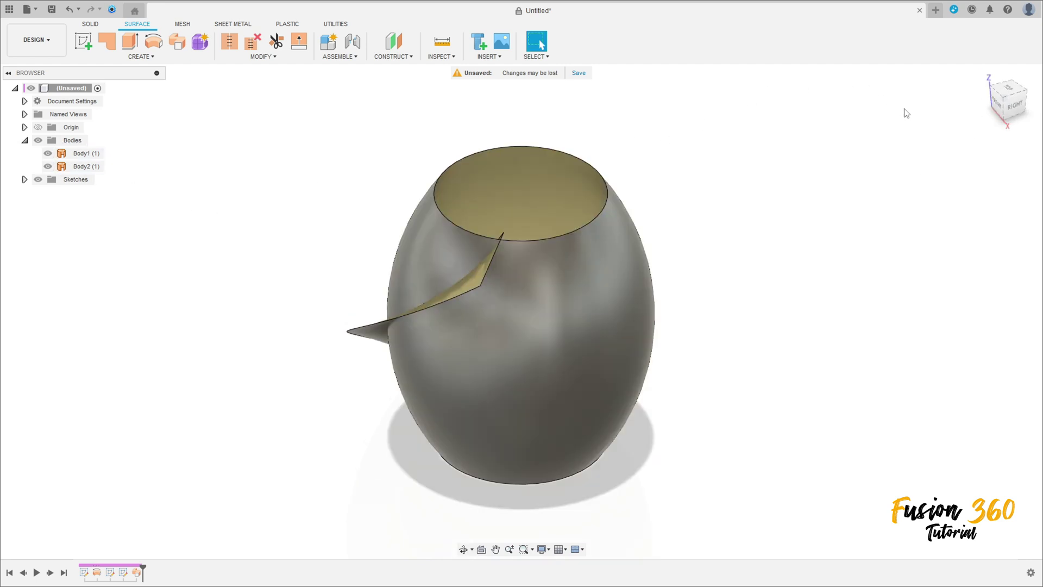
click(984, 77)
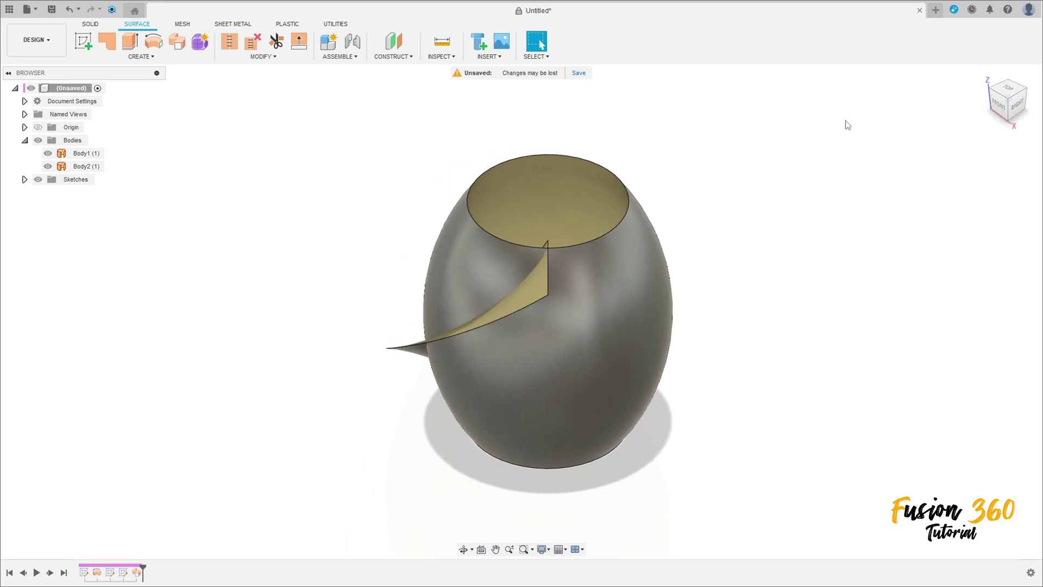
- Thicken the twisted strip 2.5 mm symmetrically into a new solid body, Body3
click(141, 57)
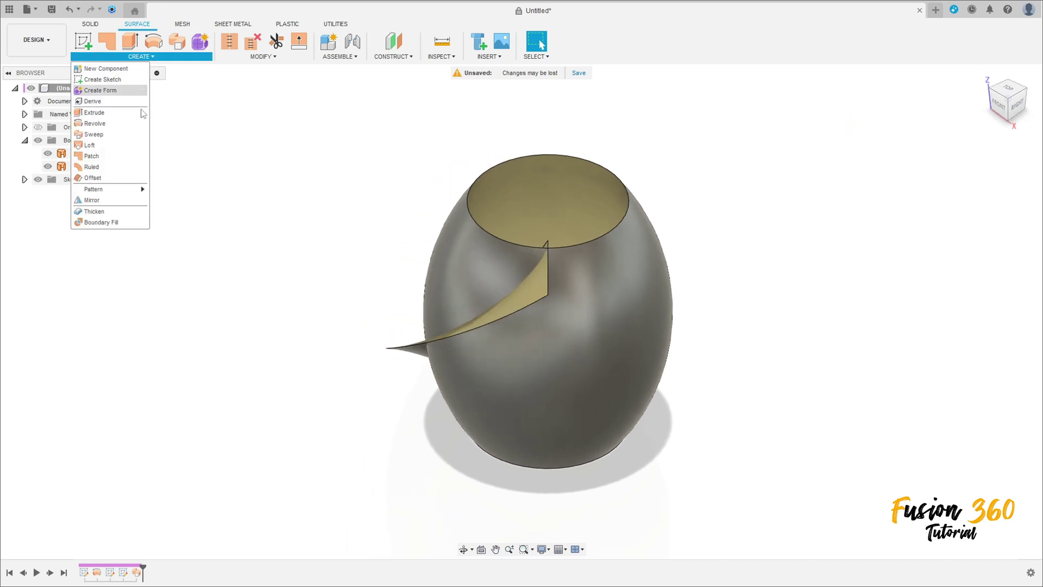
click(93, 212)
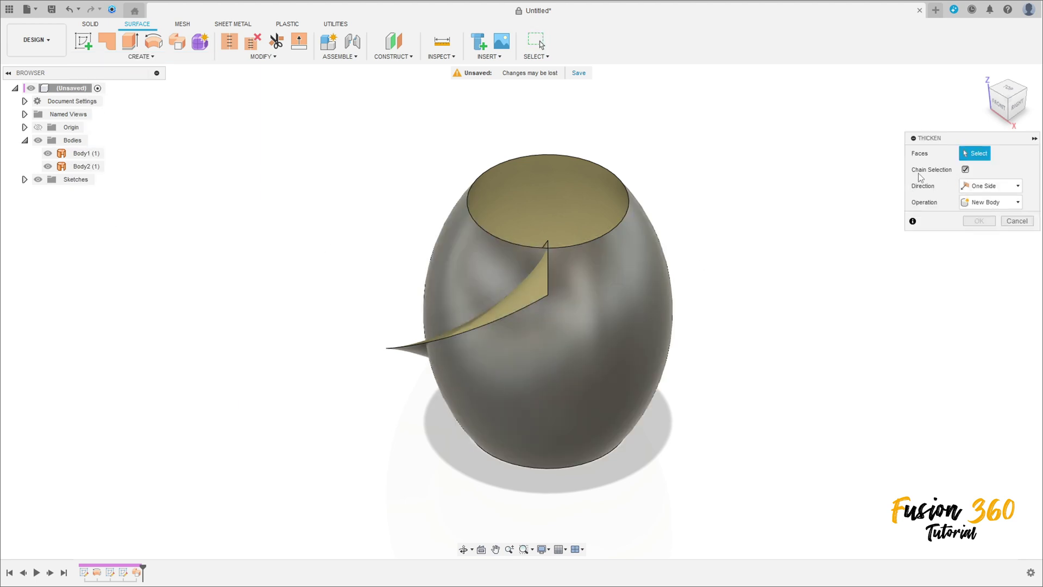
click(403, 351)
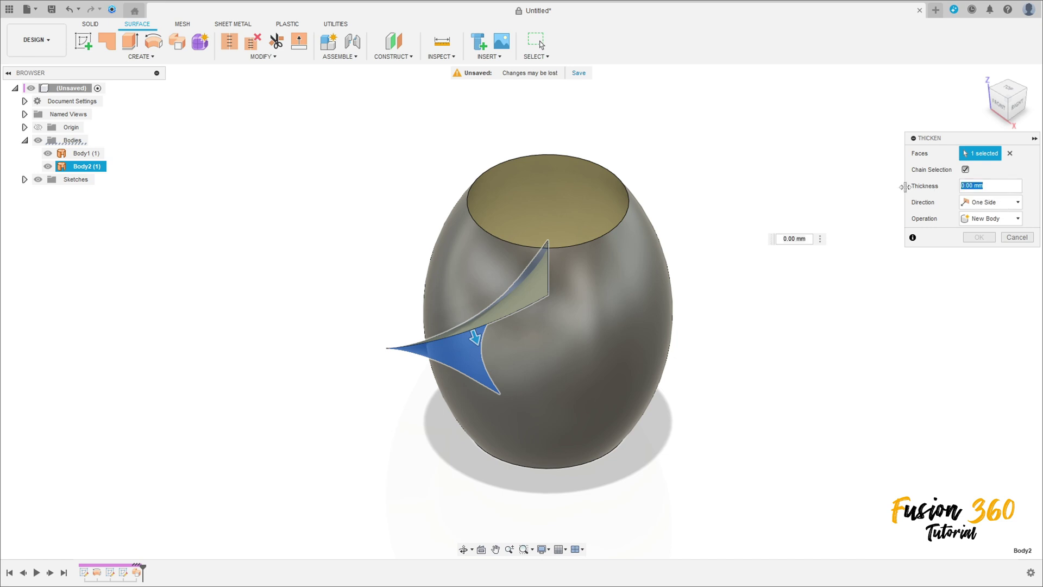
text(2,5)
click(988, 207)
click(982, 227)
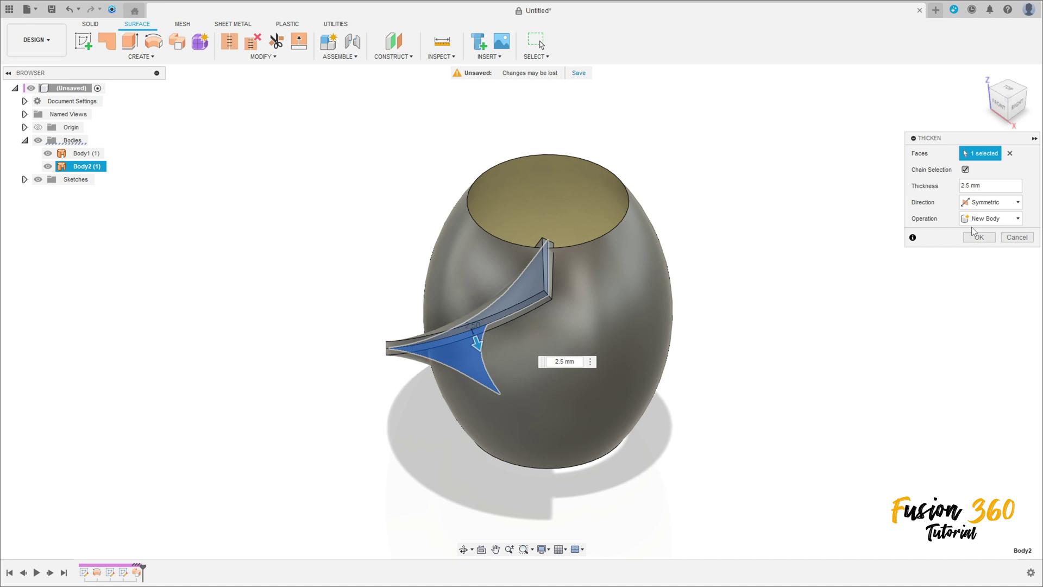
click(987, 239)
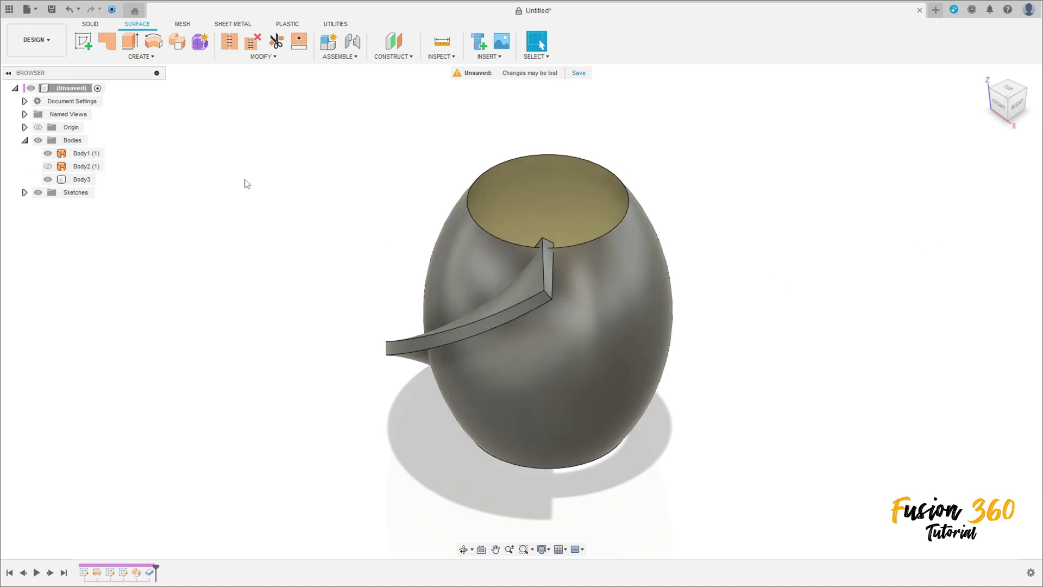
click(143, 56)
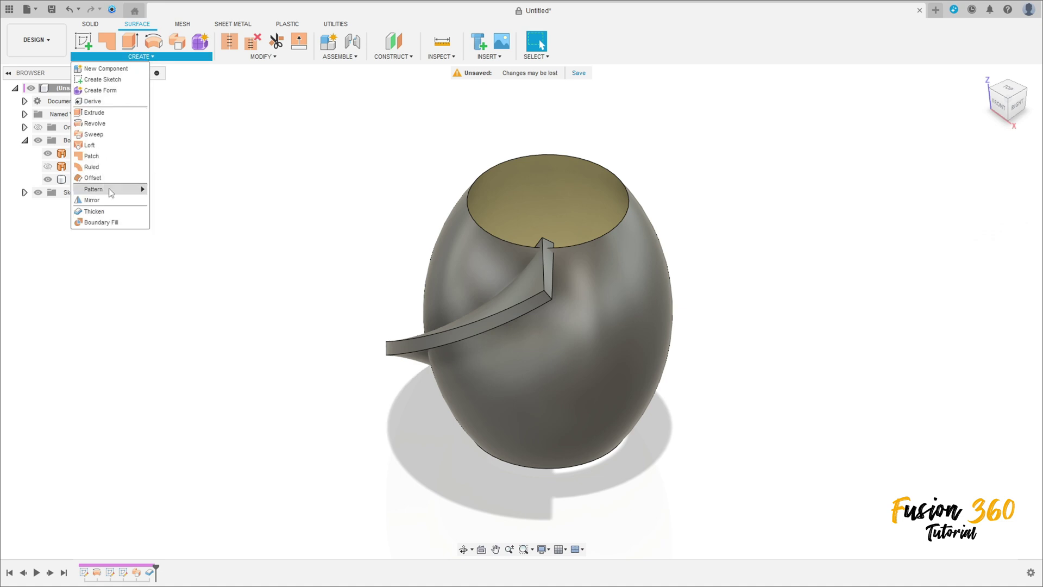
- Thicken the vase surface 1 mm to one side as a new solid shell
click(103, 212)
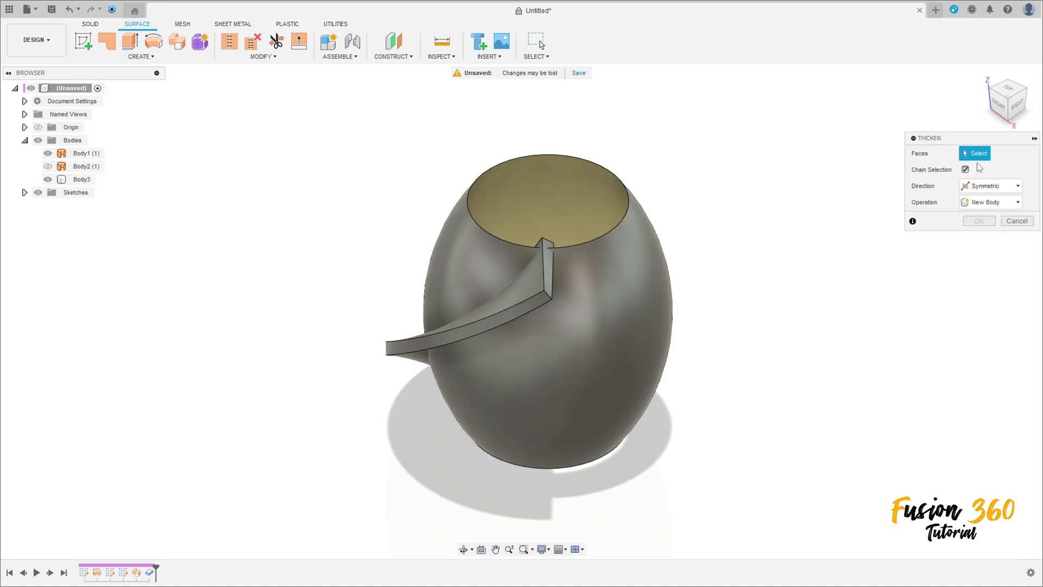
click(597, 350)
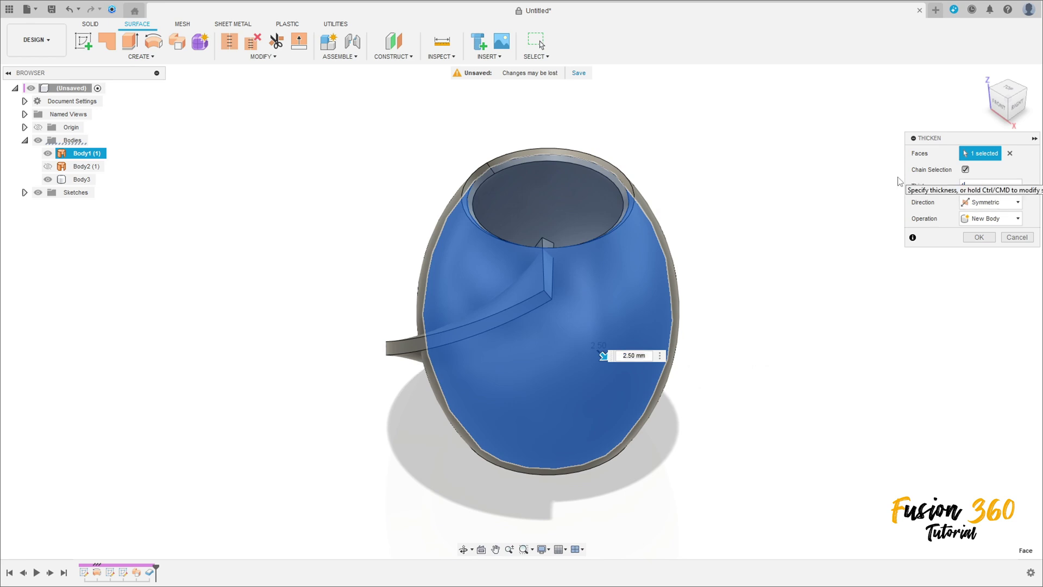
text(1)
click(990, 202)
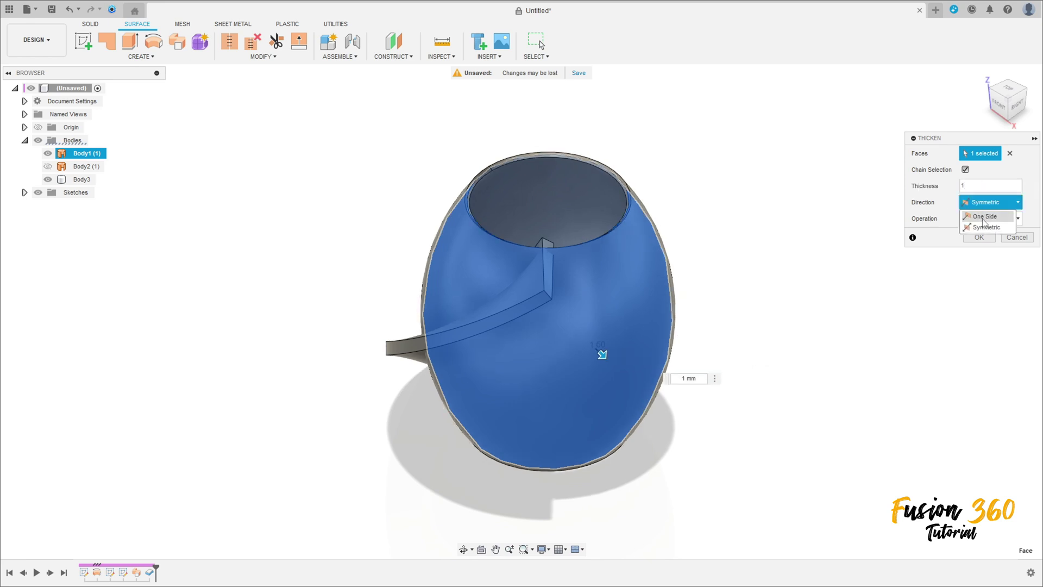
click(984, 217)
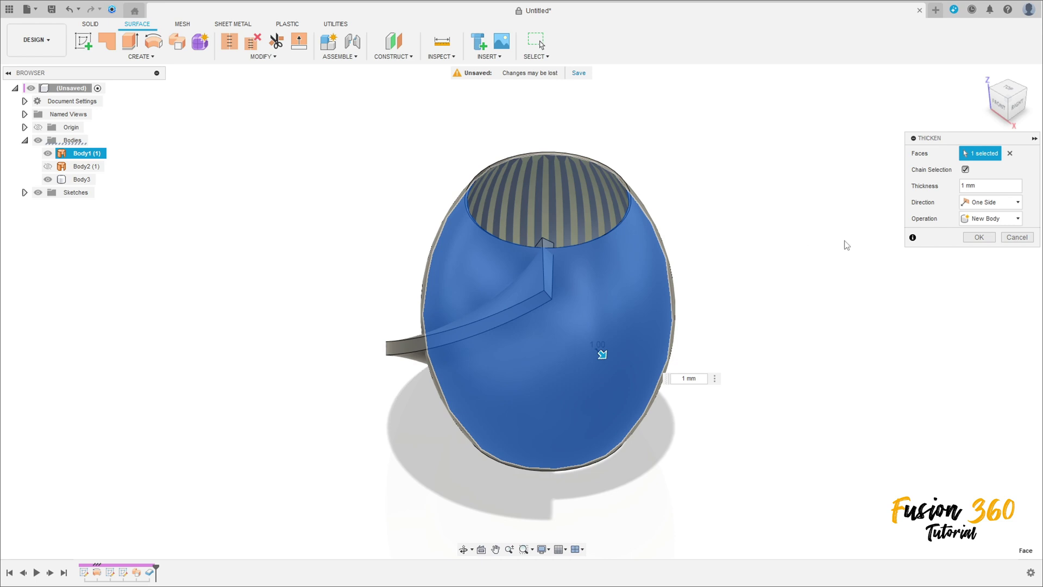
click(981, 237)
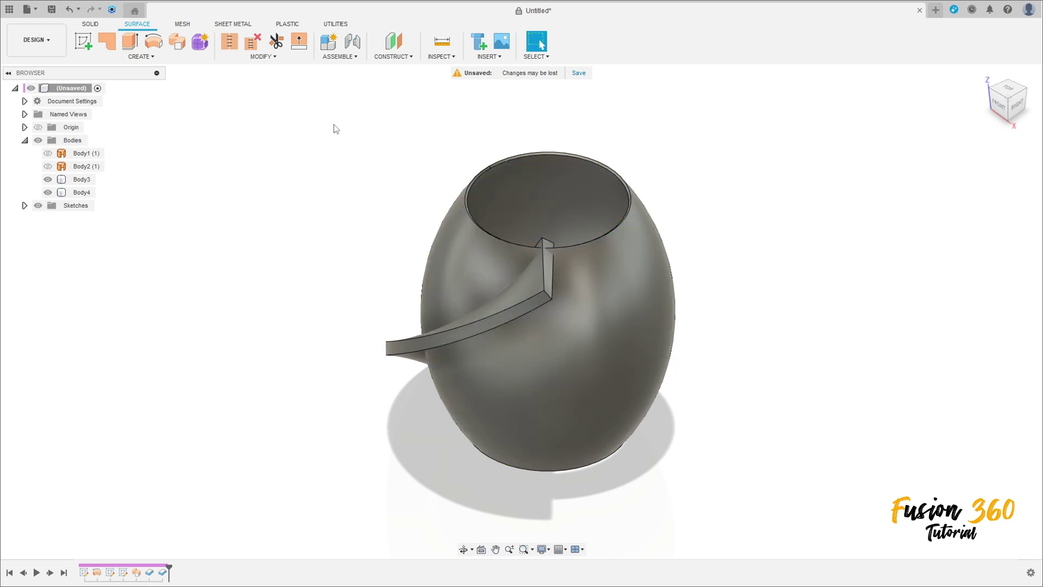
- Combine with Intersect, using the vase shell Body4 as target and strip Body3 as tool
click(90, 24)
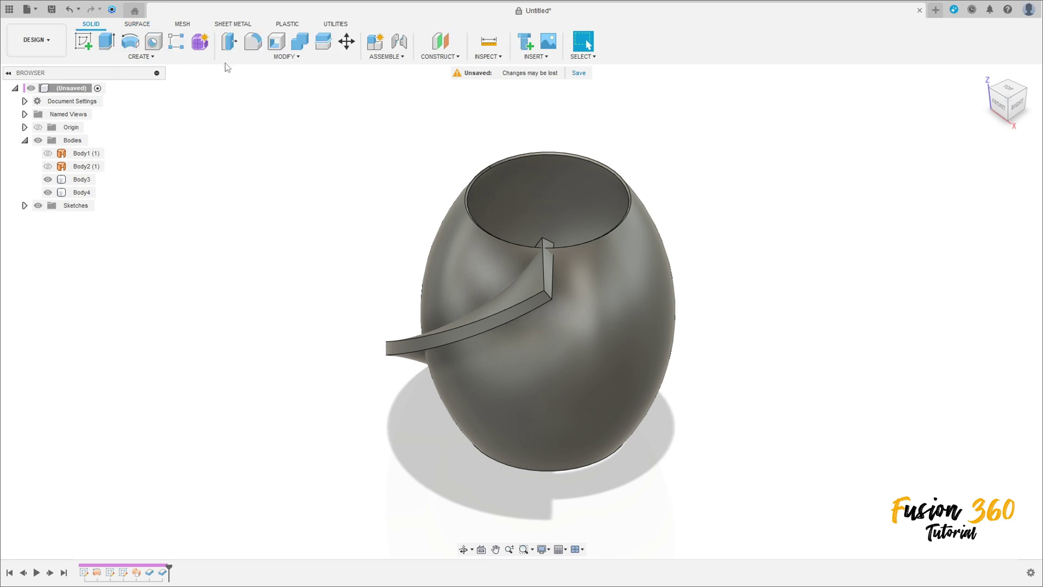
click(302, 44)
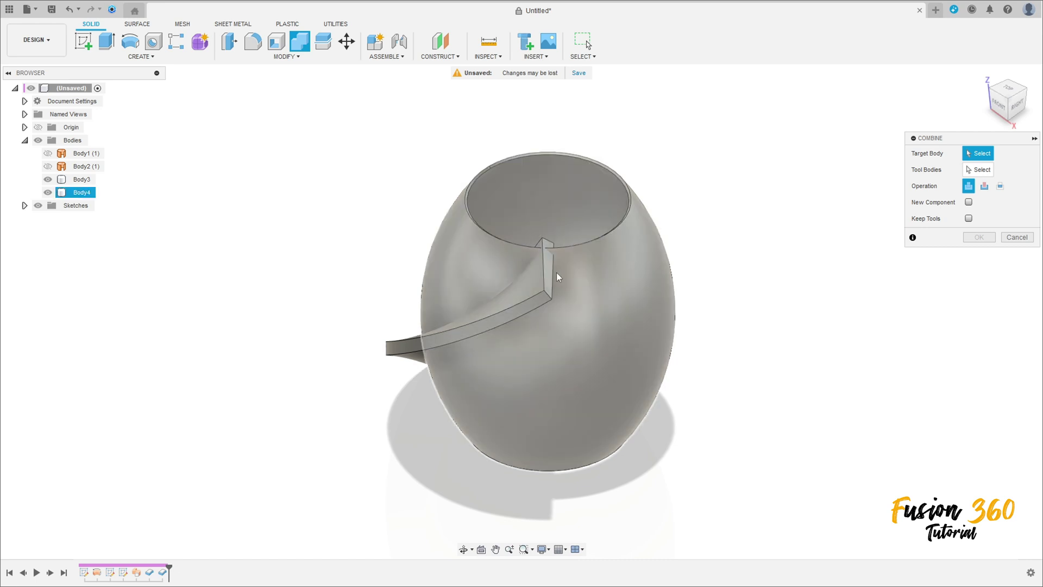
click(605, 275)
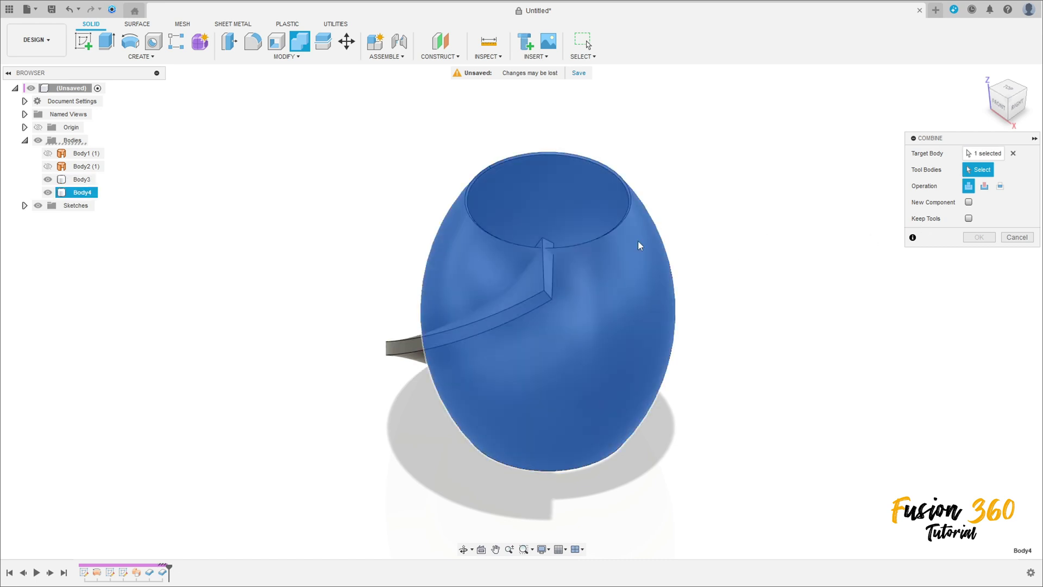
click(519, 298)
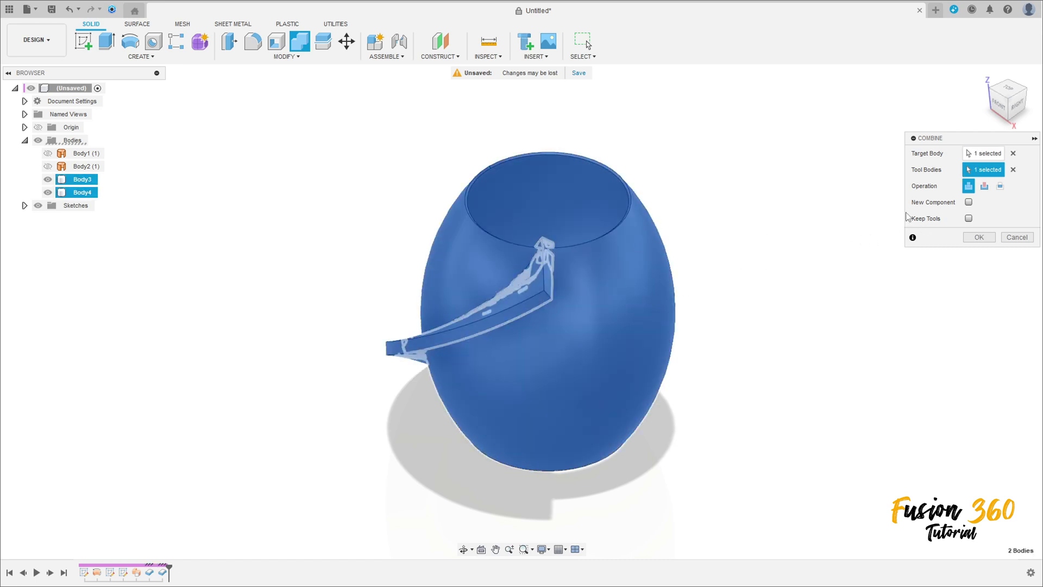
click(1001, 190)
shift+middle_drag(715, 283, 761, 261)
click(979, 237)
mouse_move(717, 288)
shift+middle_down()
mouse_move(596, 289)
mouse_move(709, 276)
mouse_move(789, 282)
mouse_move(561, 298)
mouse_move(714, 303)
shift+middle_up()
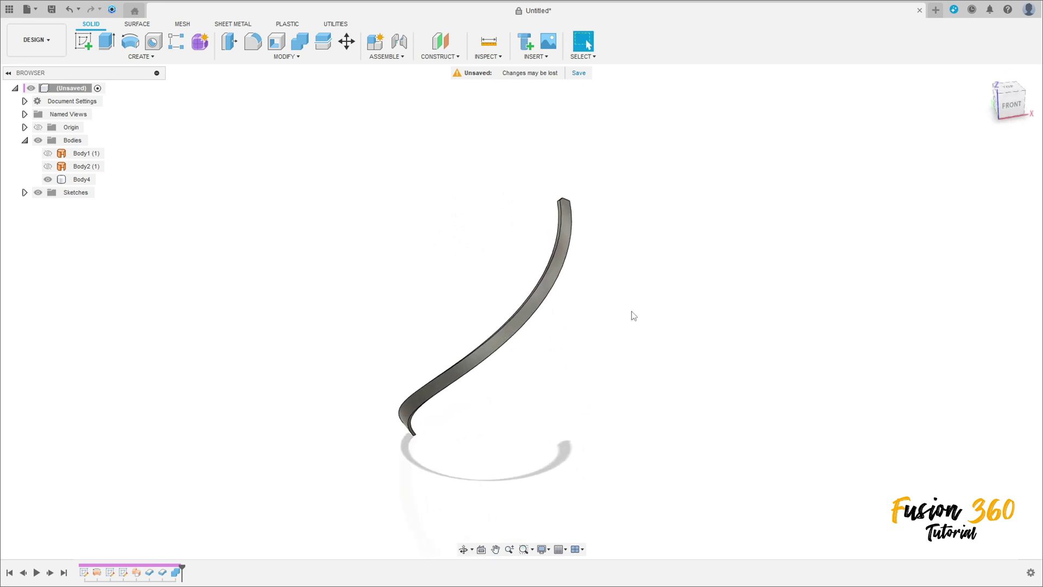
- Circular-pattern the curved strip Body4 around the Z axis with a quantity of 10
click(983, 74)
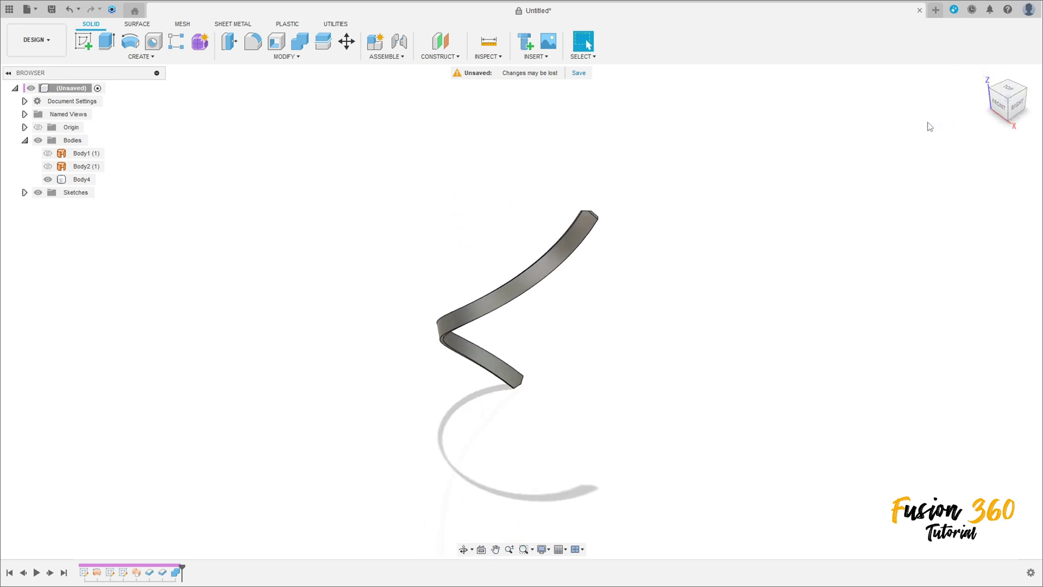
click(148, 57)
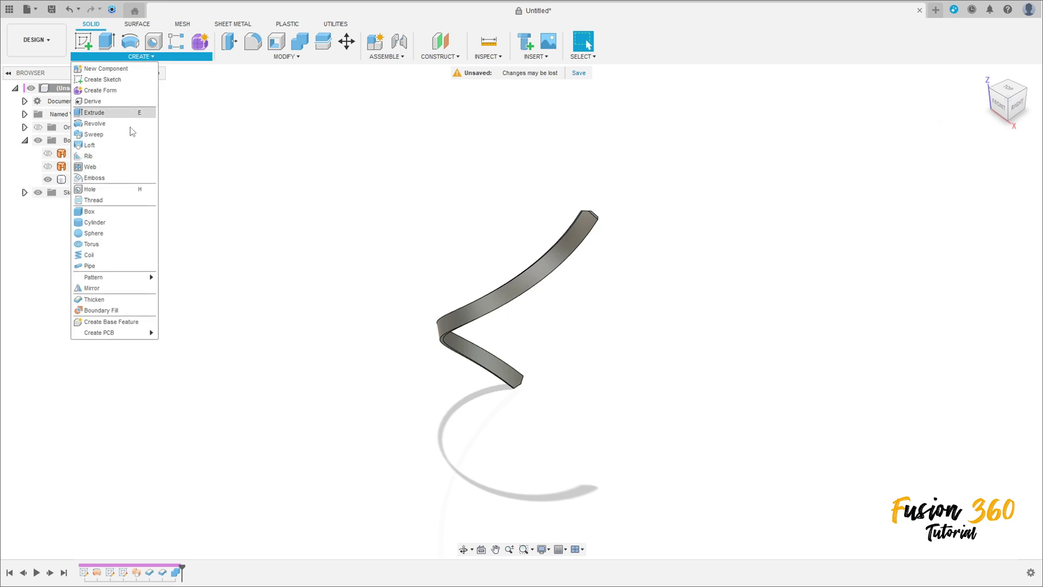
mouse_move(112, 281)
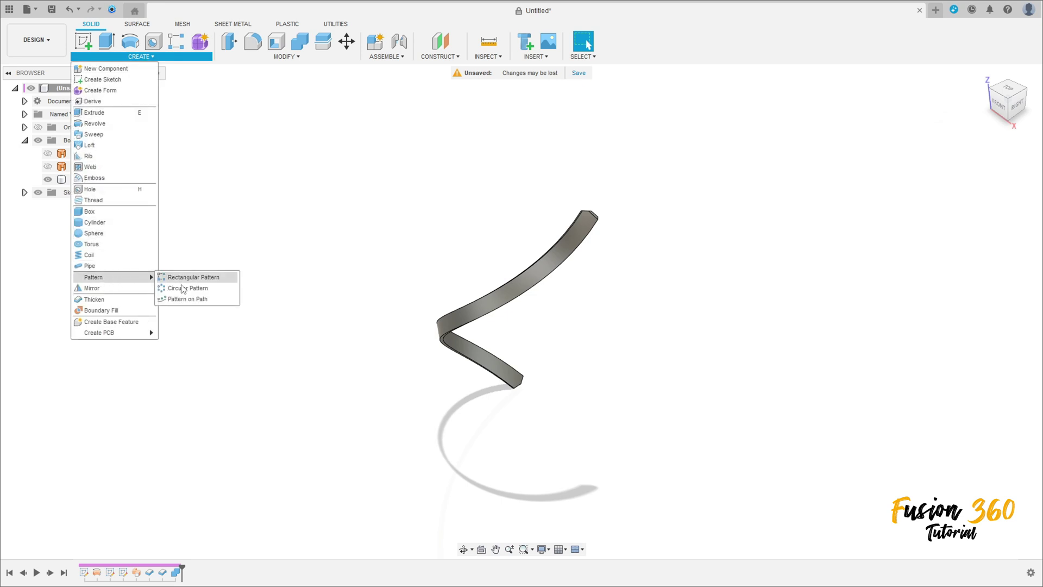
click(199, 288)
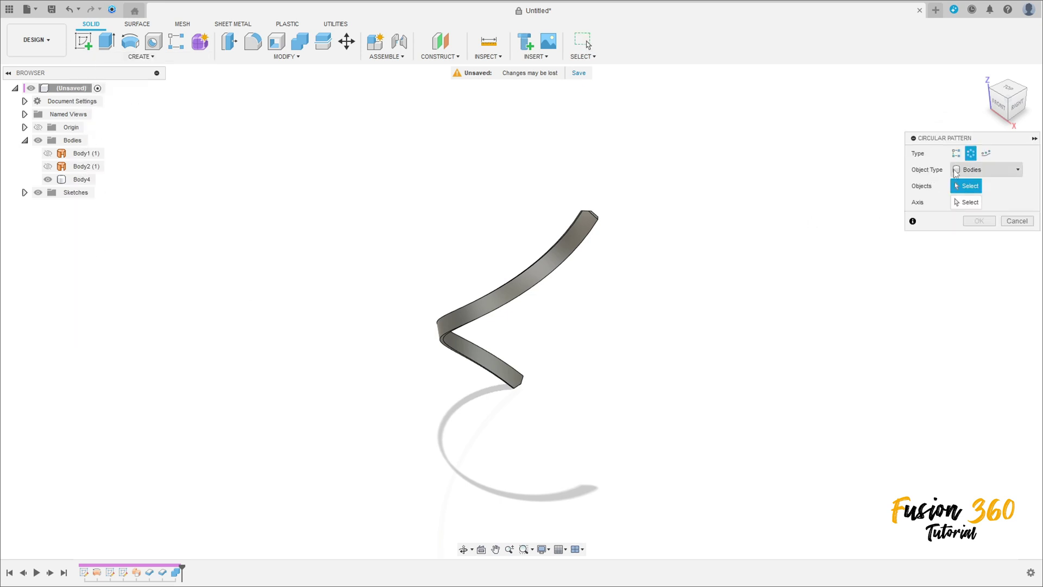
click(559, 268)
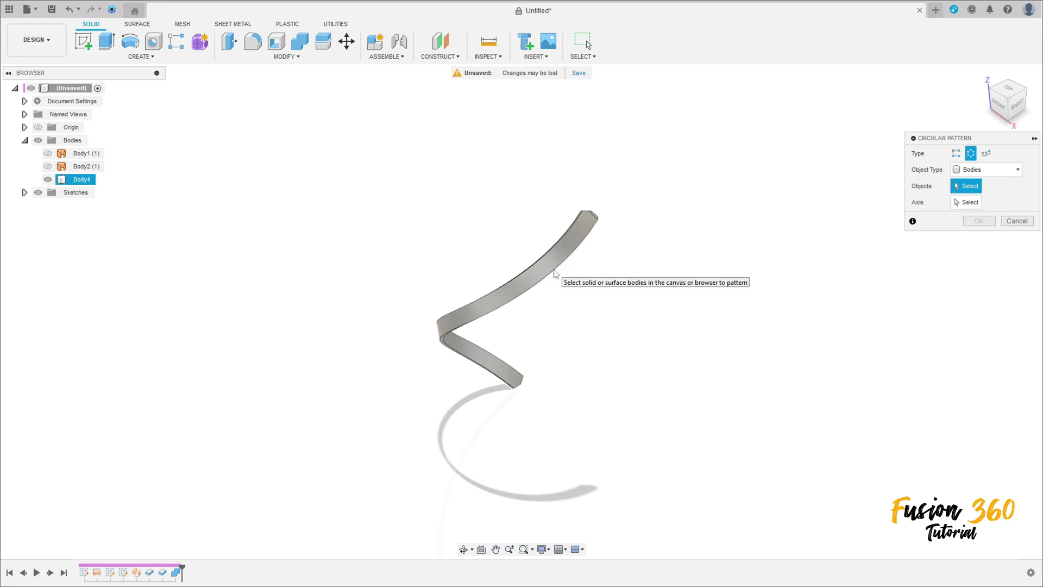
click(967, 202)
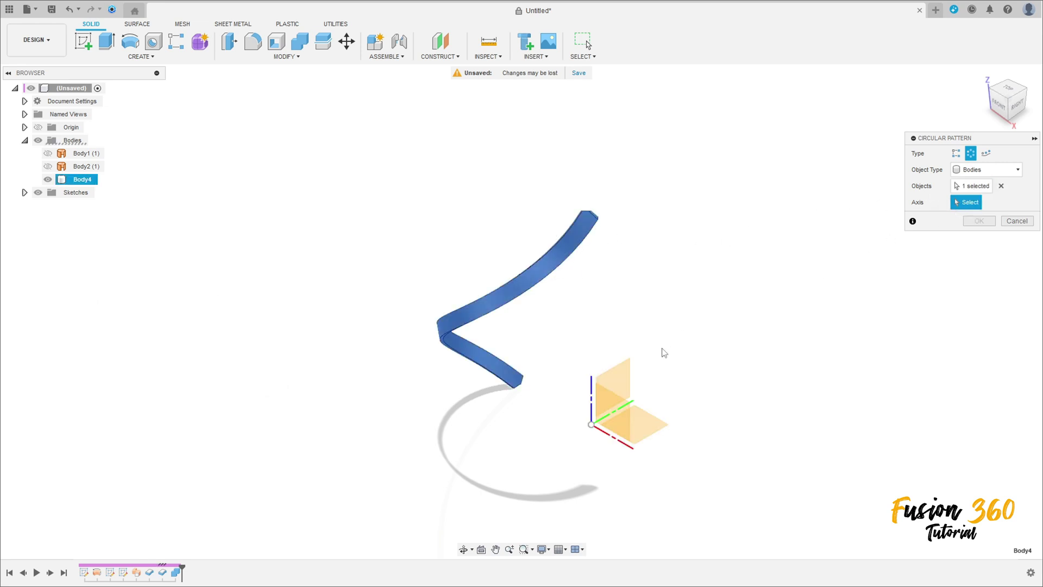
click(593, 389)
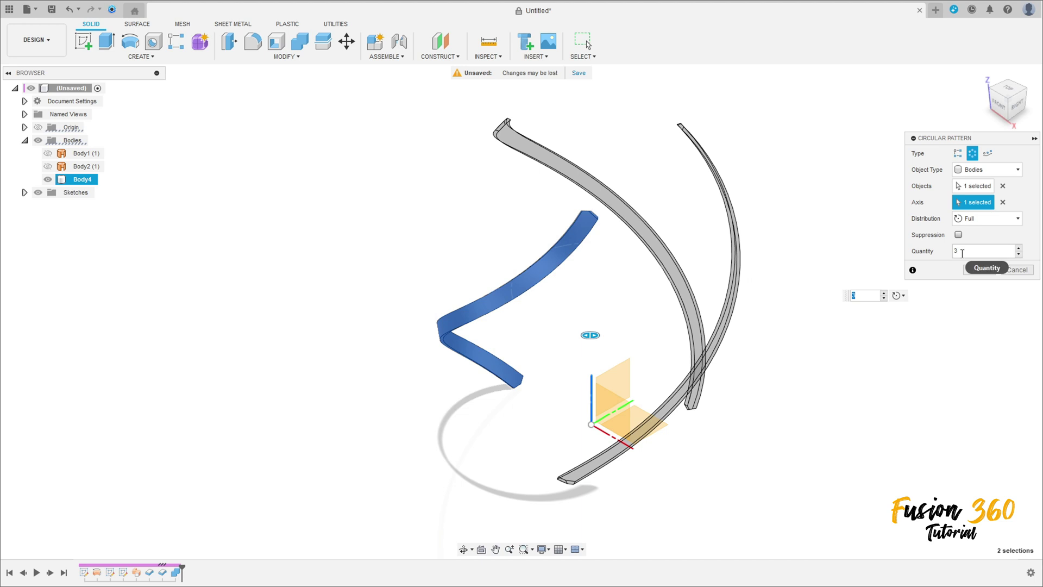
text(10)
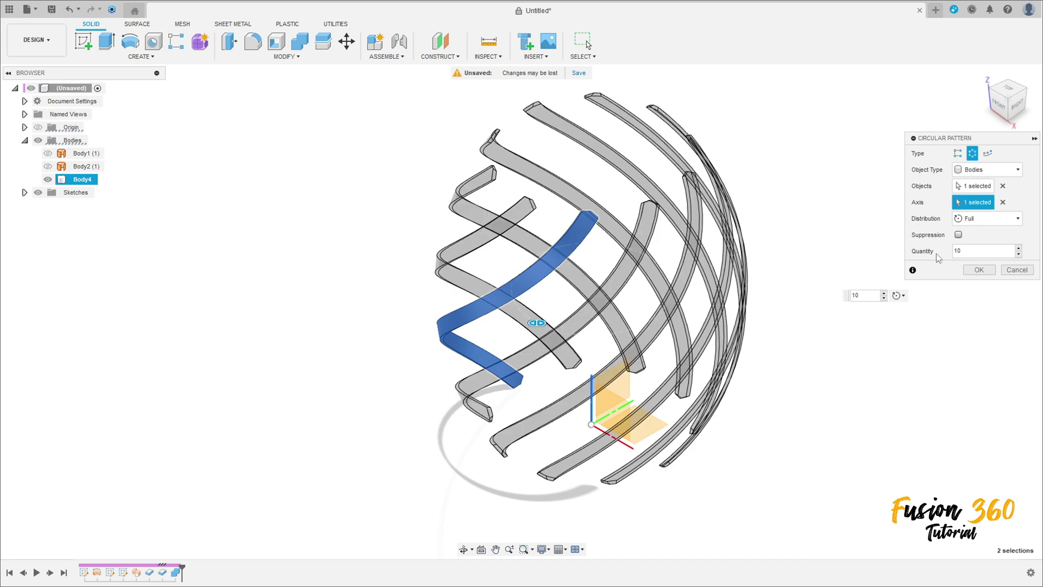
click(980, 271)
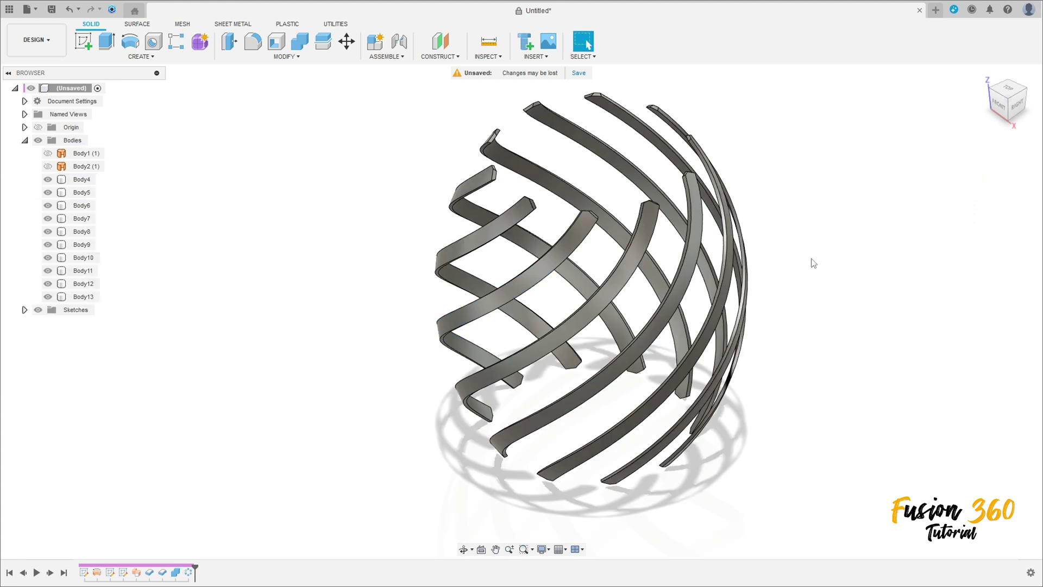
click(141, 57)
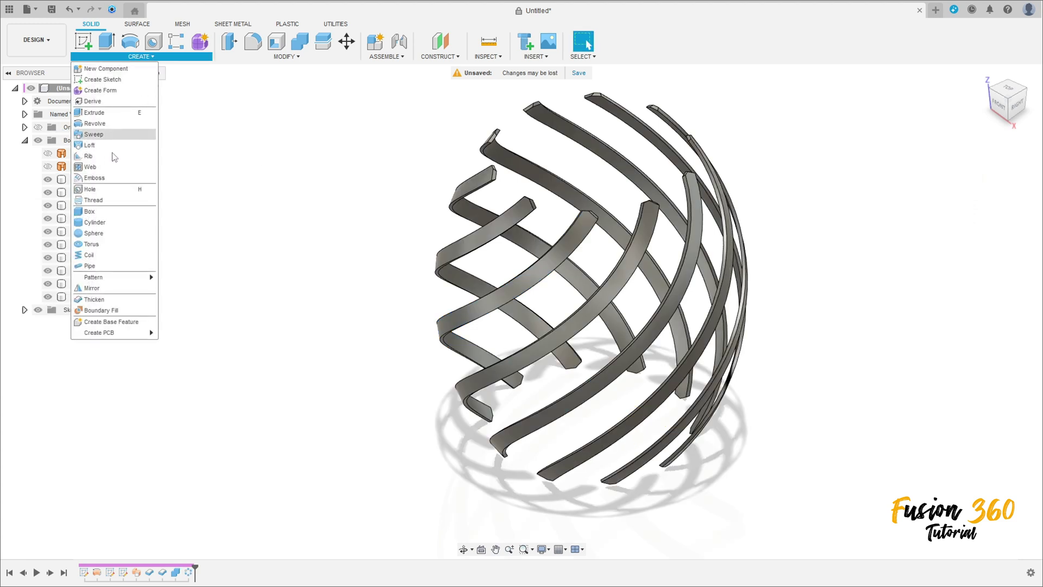
- Mirror the strips Body4–Body13 across the vertical origin plane
click(91, 288)
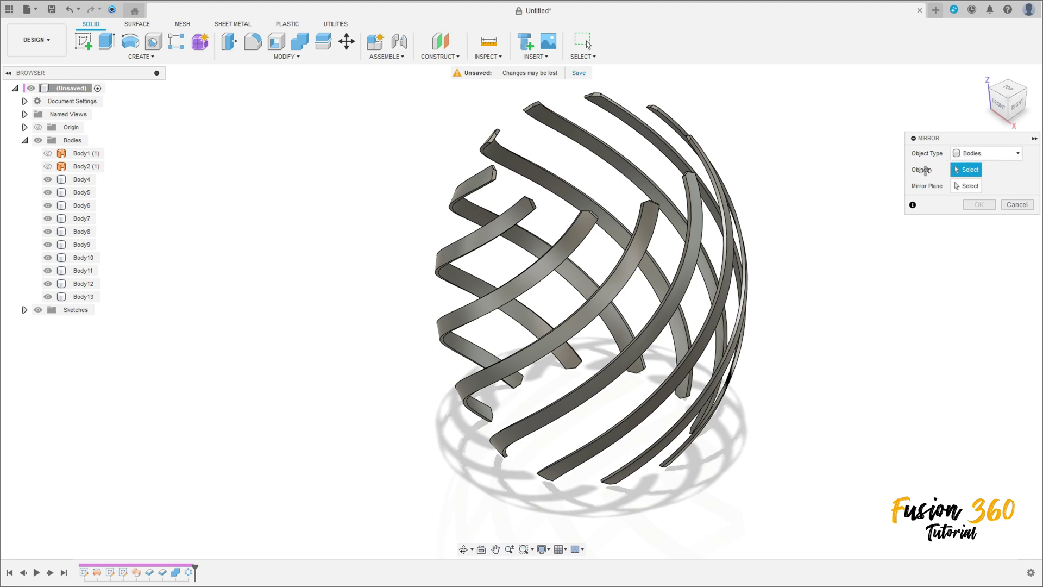
click(82, 179)
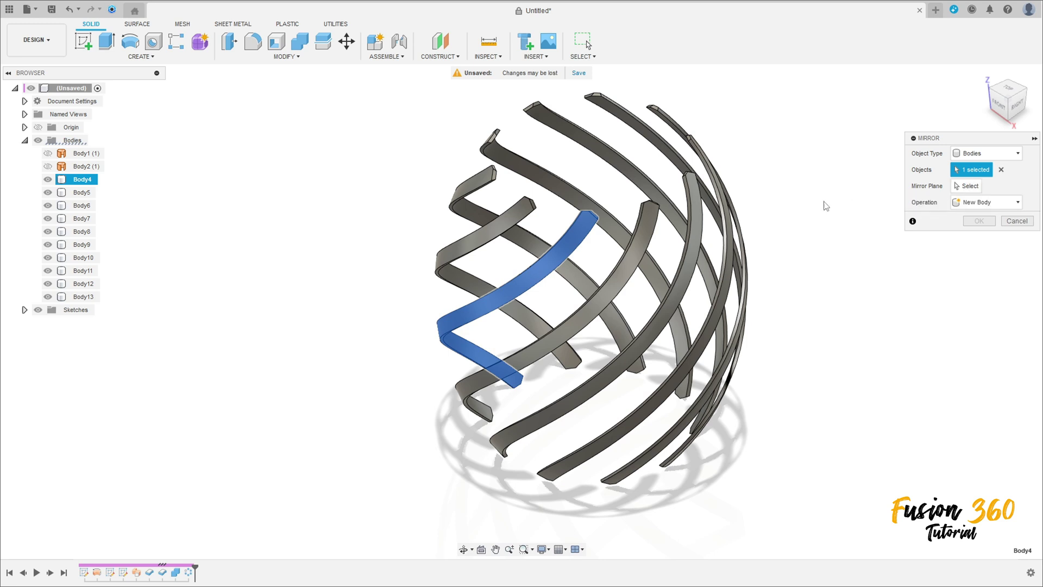
shift+click(83, 297)
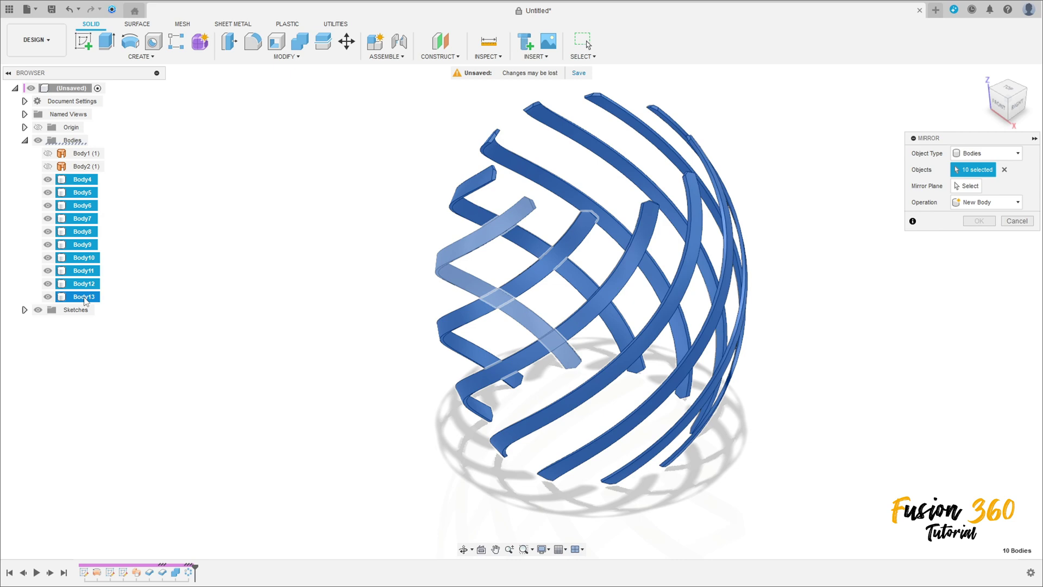
click(967, 185)
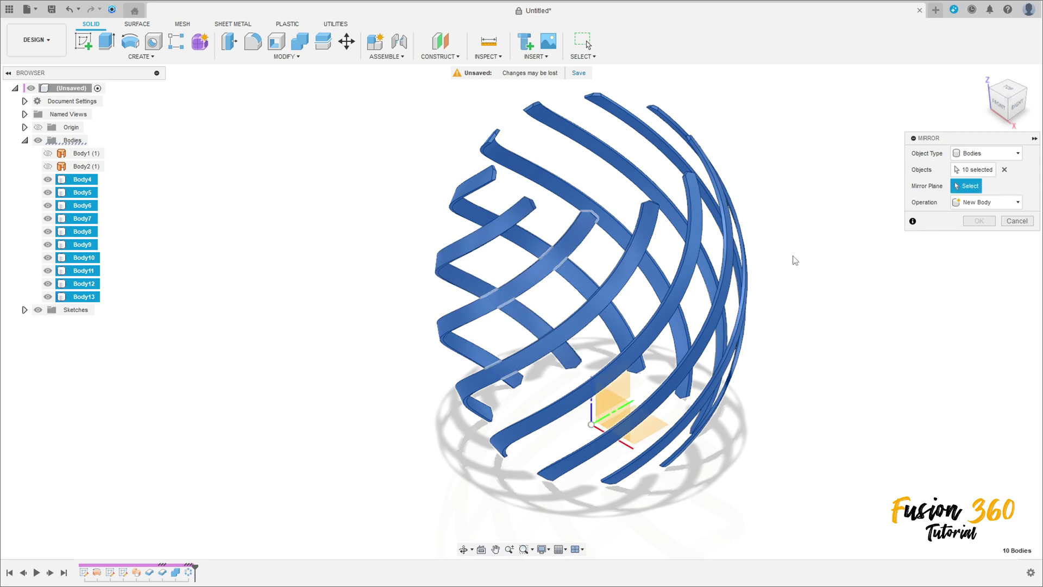
click(615, 409)
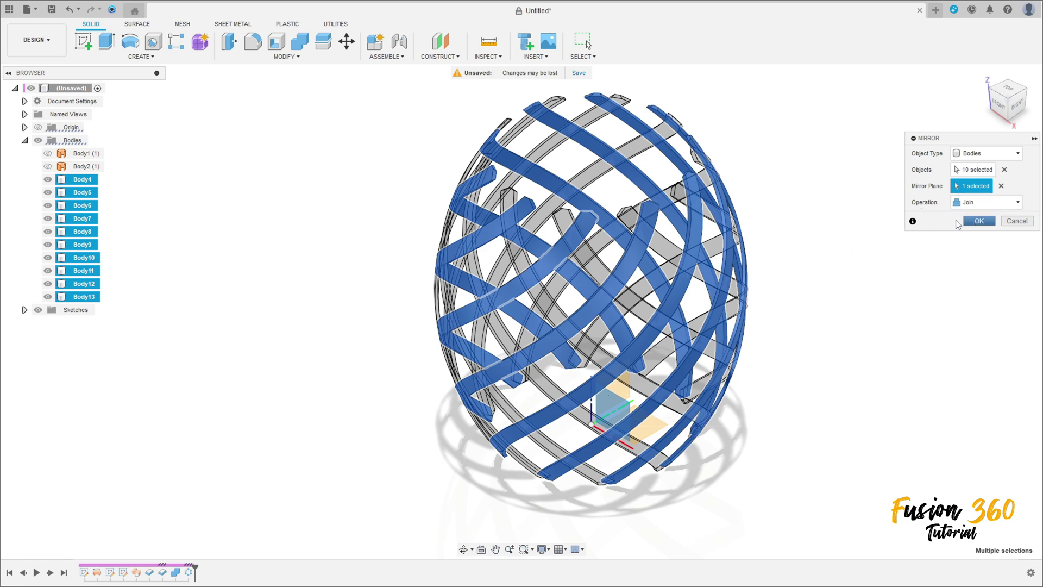
click(979, 221)
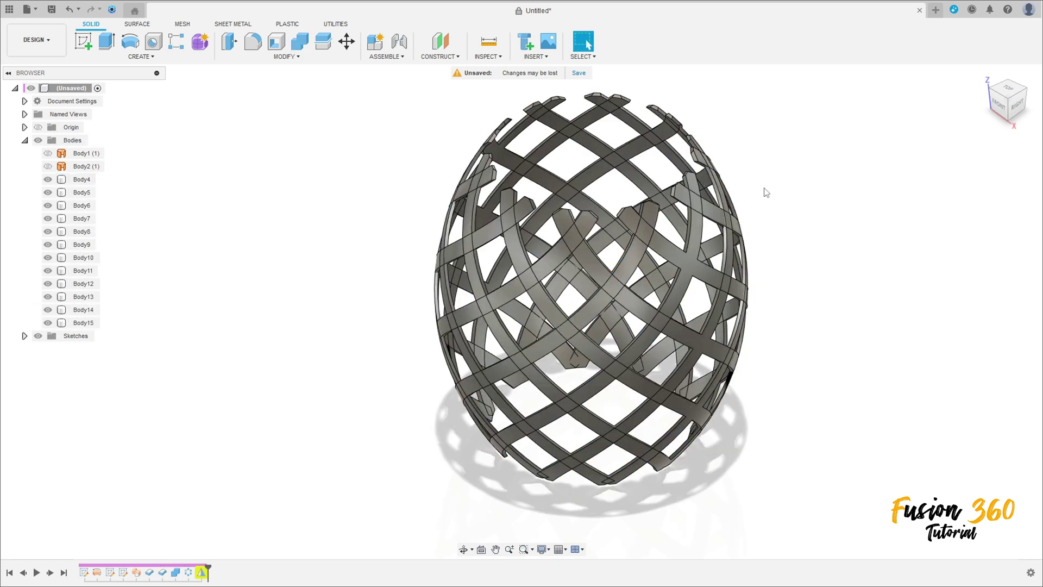
- Combine with Join, using Body4 as target and Body5 through Body15 as tool bodies
click(302, 43)
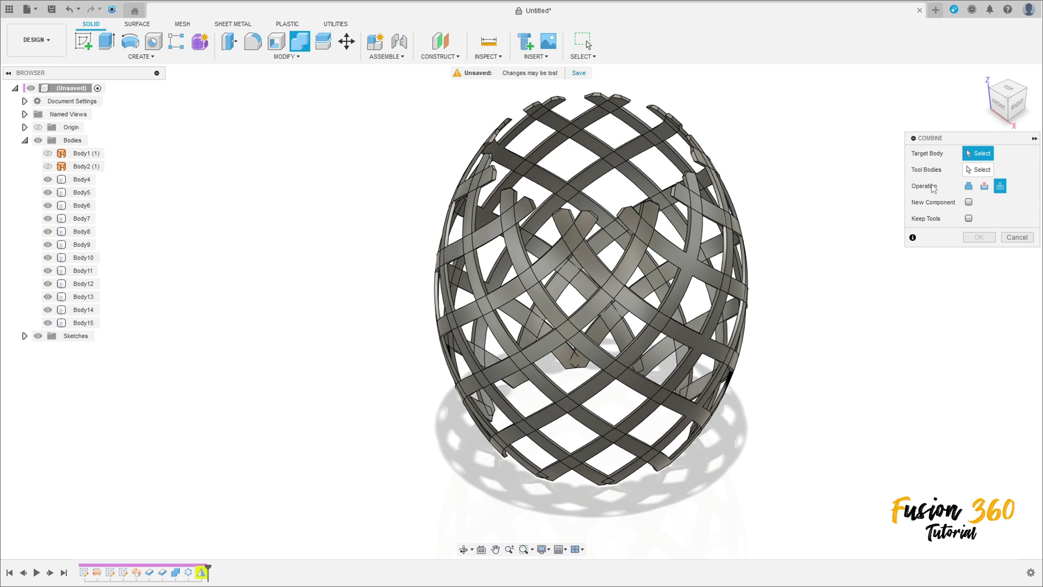
click(968, 187)
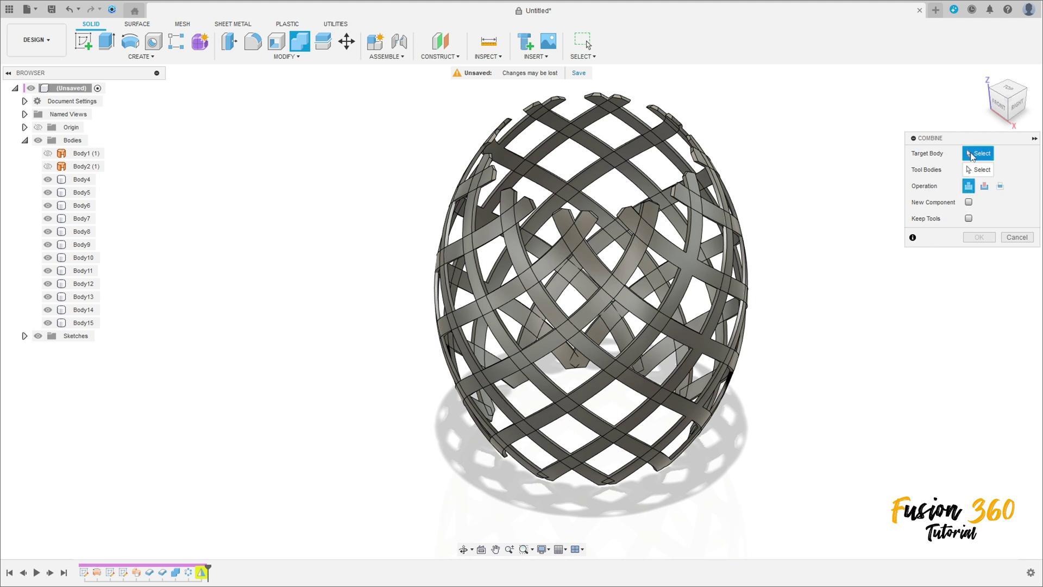
click(980, 154)
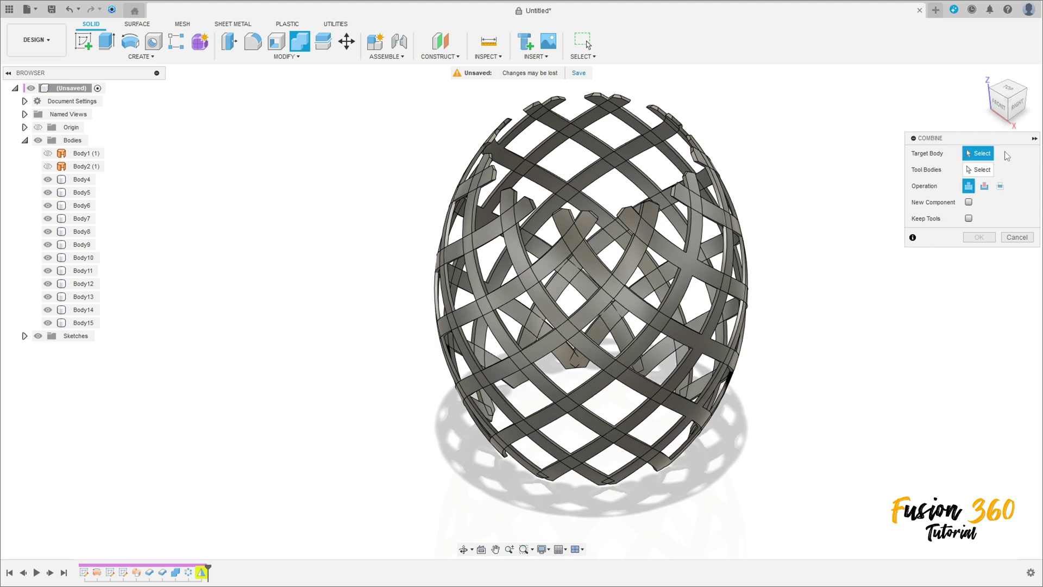
click(81, 180)
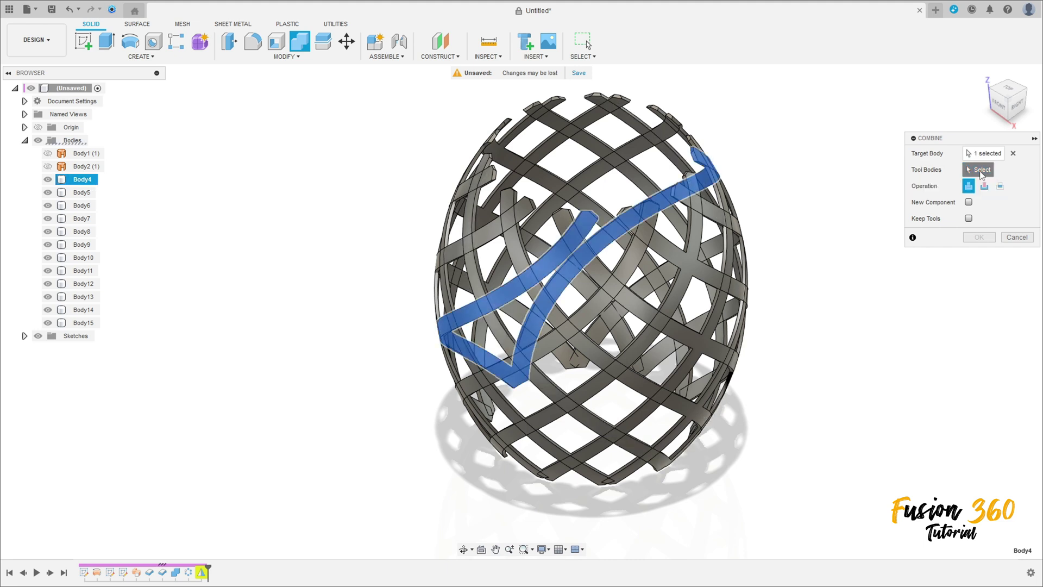
click(82, 193)
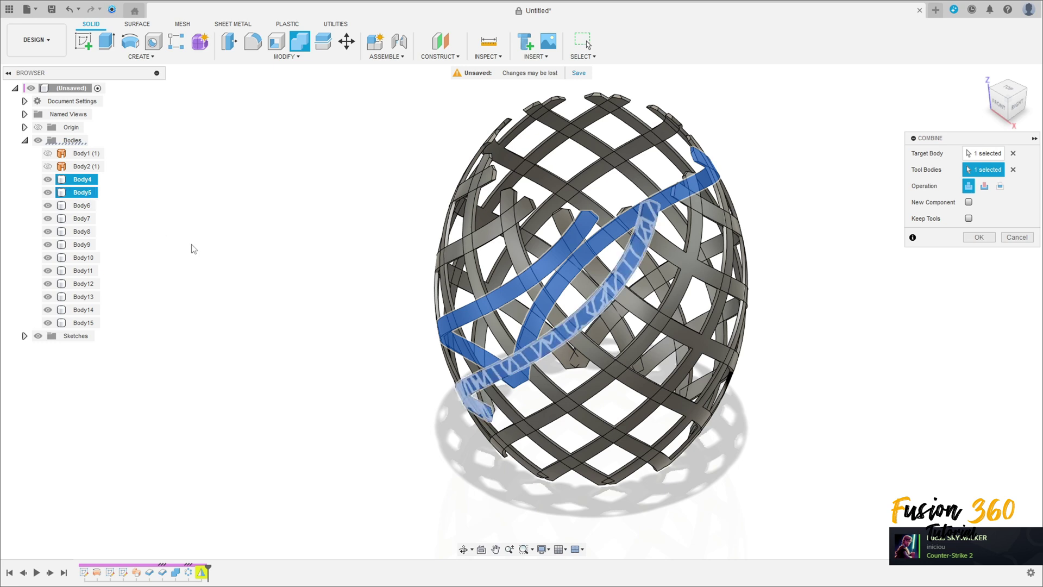
click(83, 323)
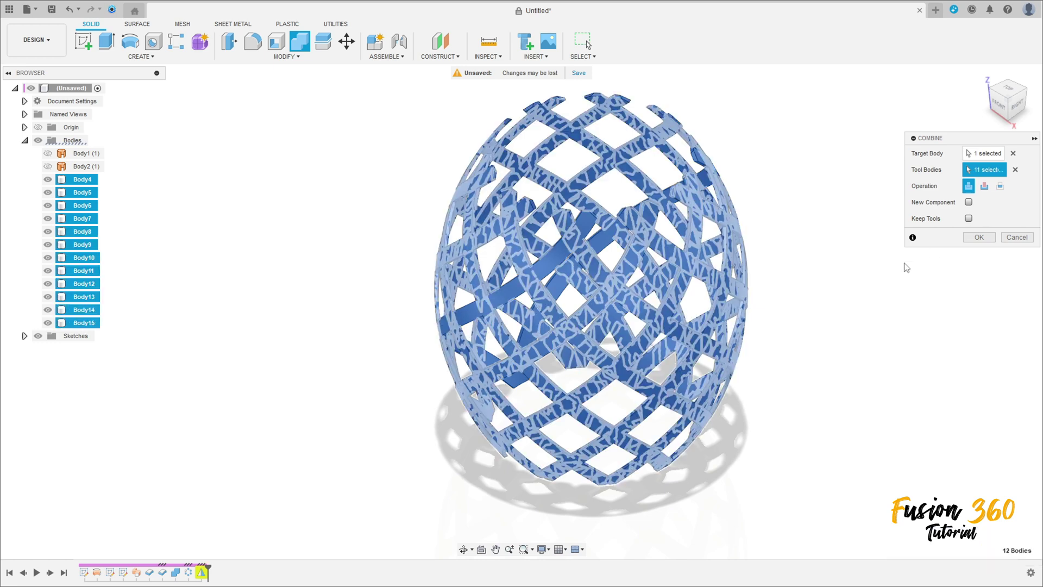
click(974, 238)
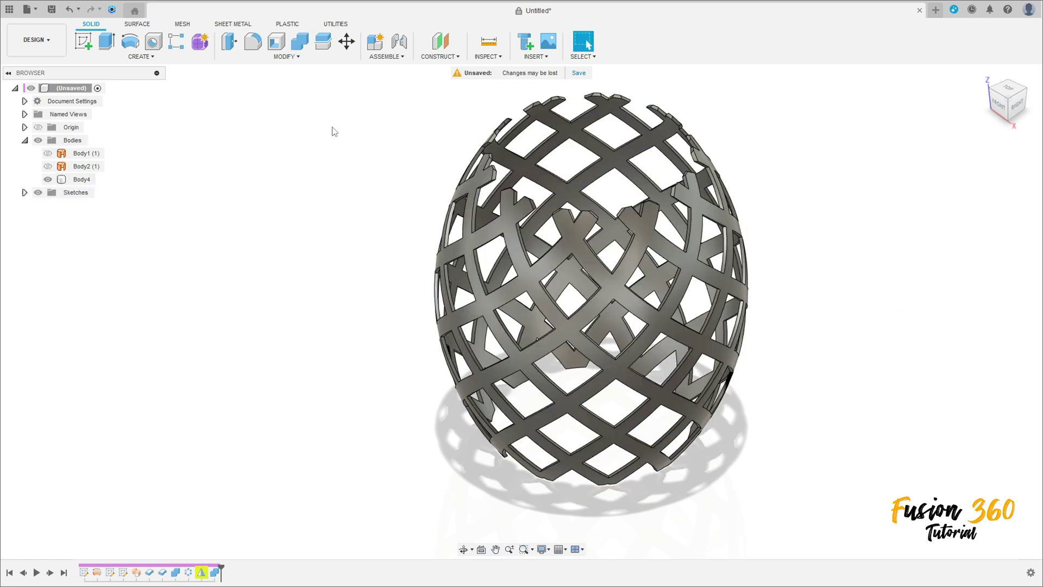
- Start a sketch on the front origin plane with a Ø3 mm circle on the horizontal axis
click(83, 41)
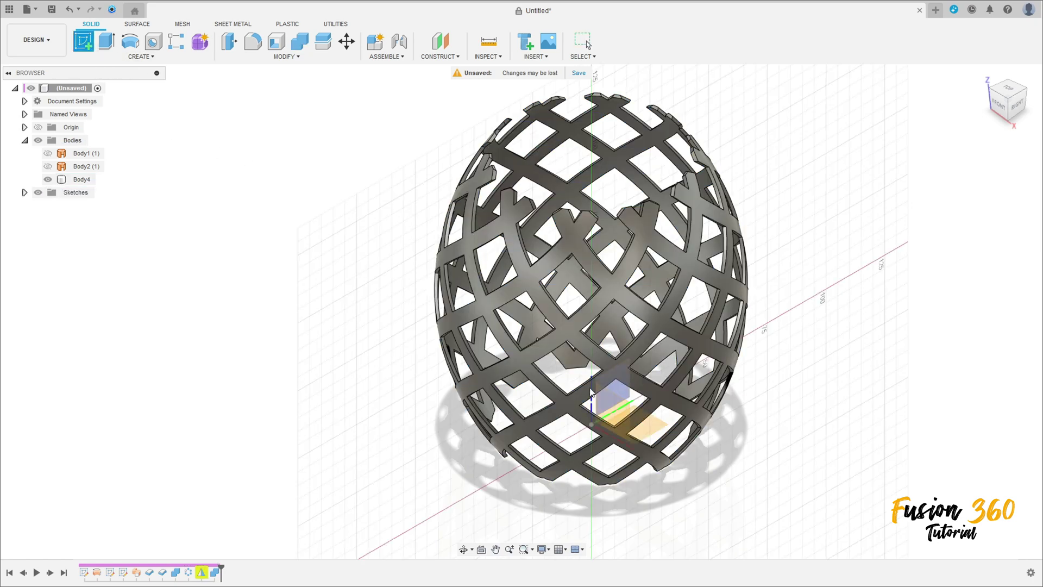
click(616, 418)
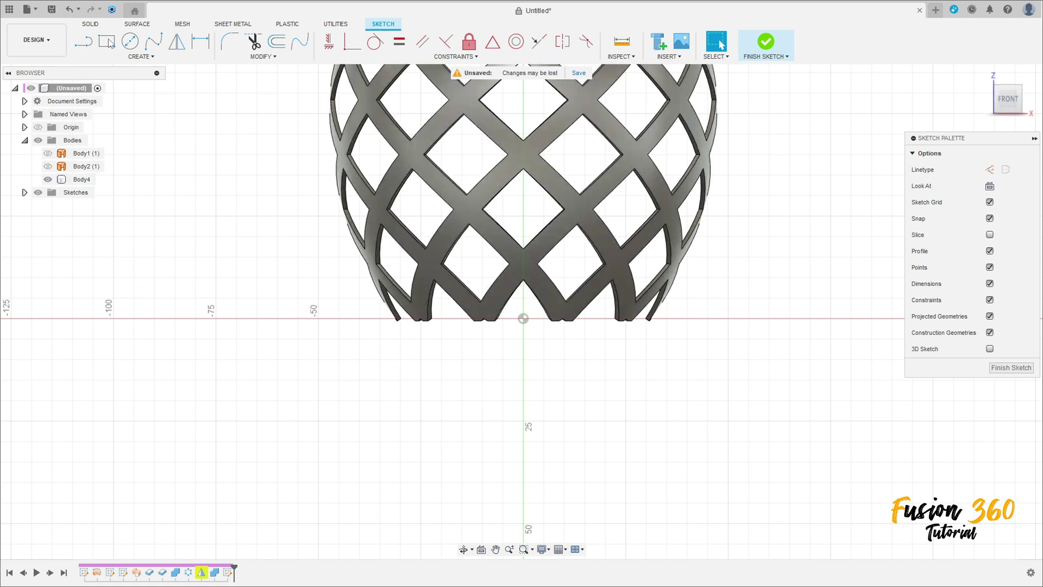
click(130, 41)
click(382, 320)
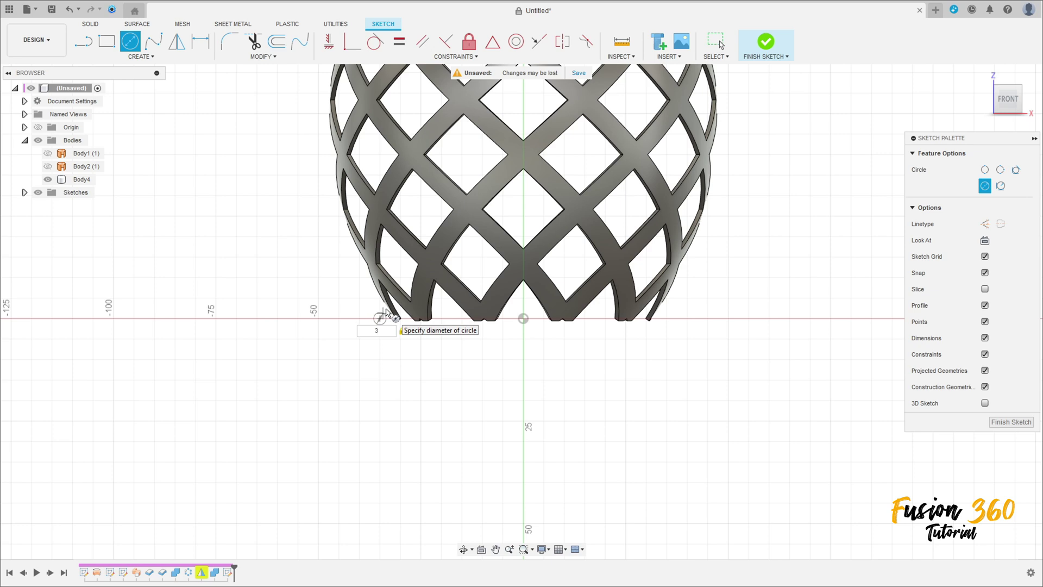
text(3)
key(Return)
key(Escape)
scroll(429, 315, up, 3)
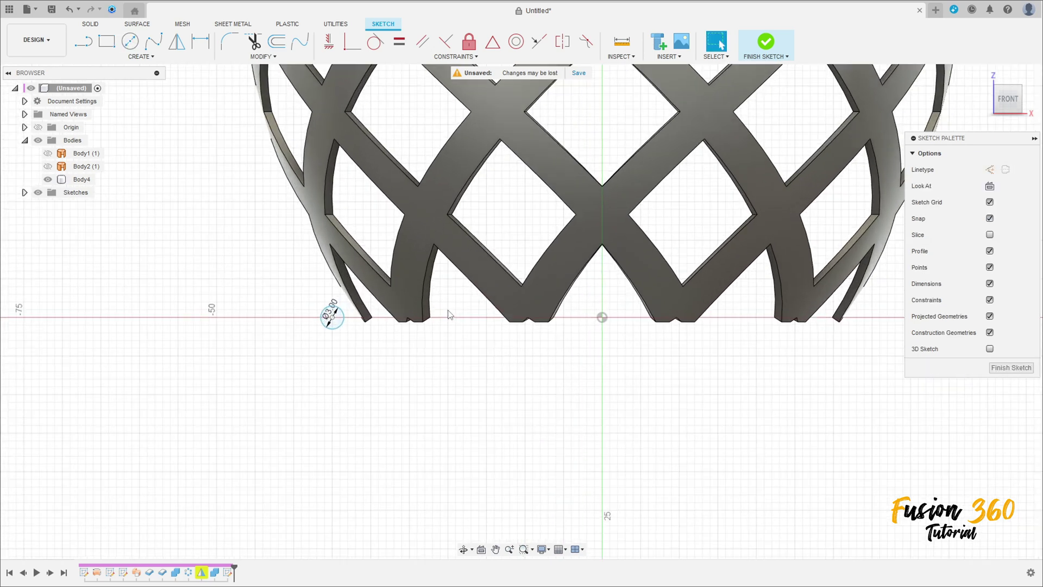
- Draw a 1.5 mm vertical line up from the sketch origin
click(84, 41)
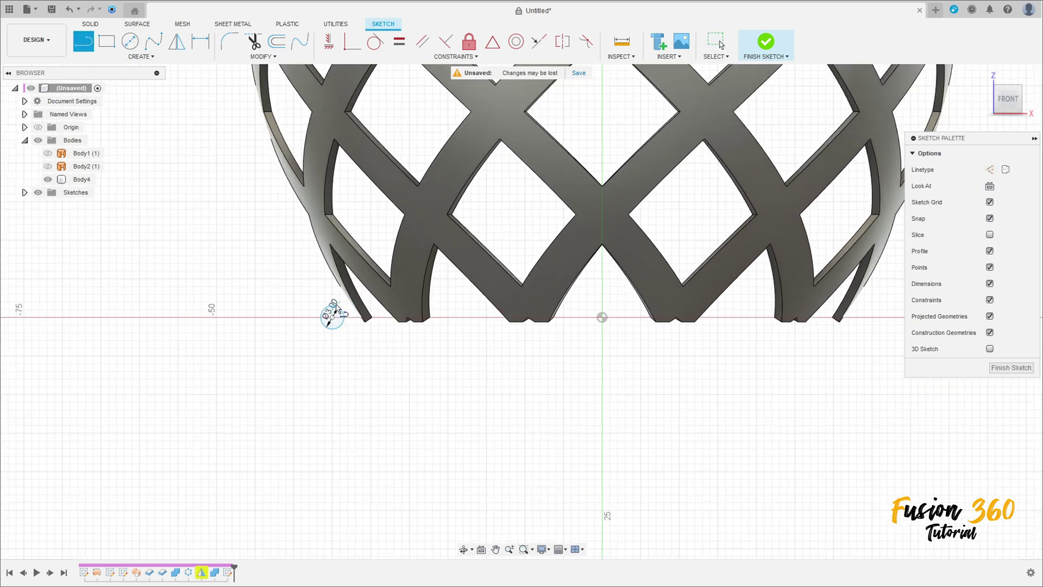
click(602, 318)
text(1)
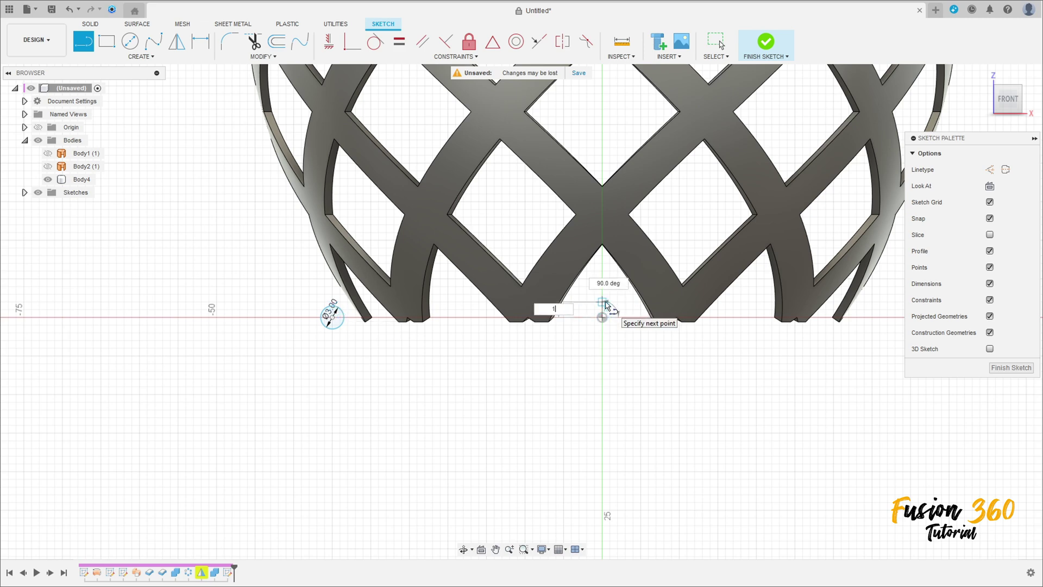
text(,5)
key(Tab)
key(Return)
key(Escape)
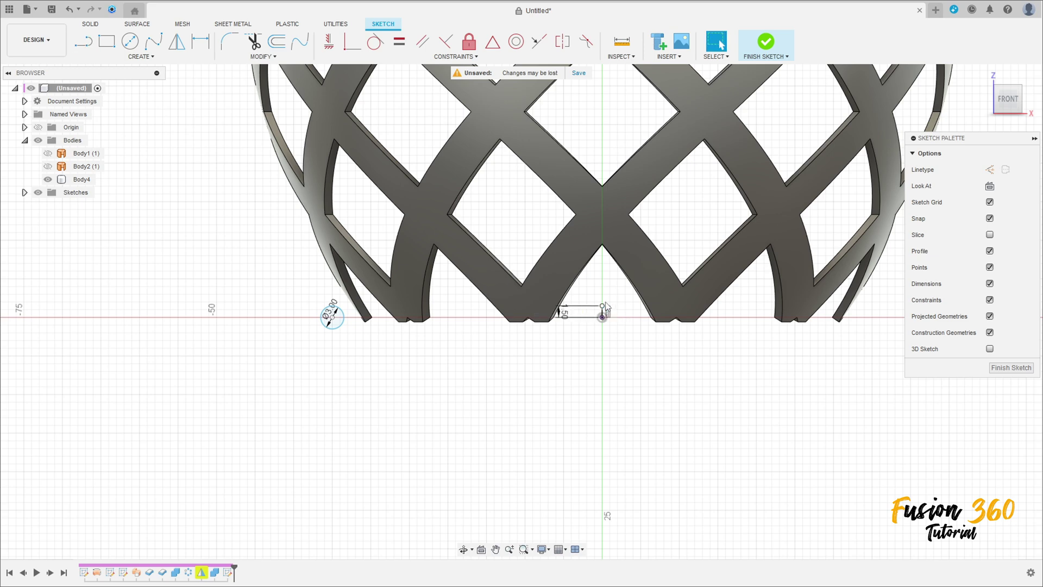
- Draw the top line toward the circle, hiding the lattice body and moving the Ø3.00 label aside
key(l)
click(602, 306)
click(332, 311)
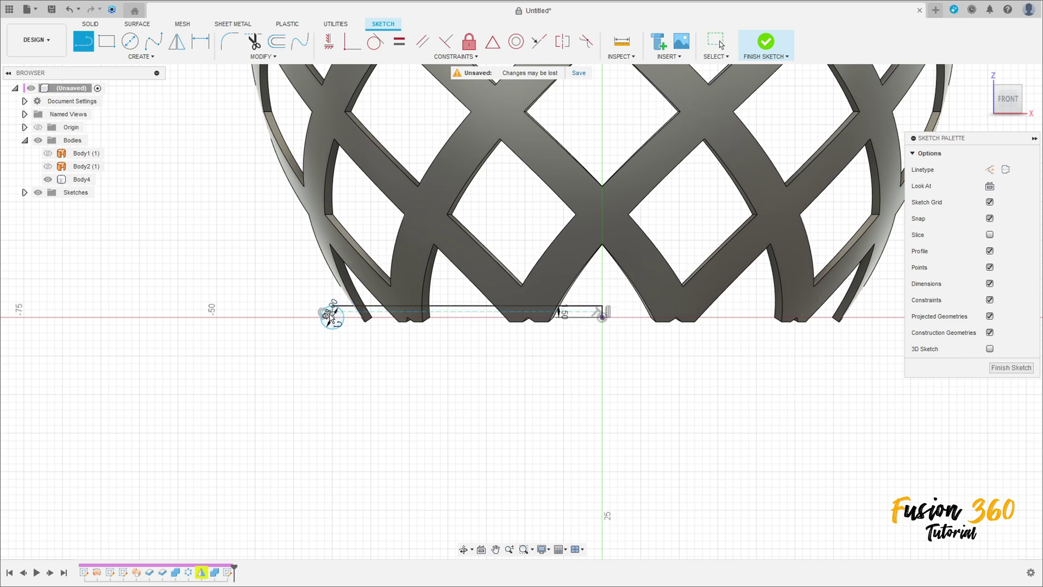
click(48, 179)
scroll(317, 346, up, 3)
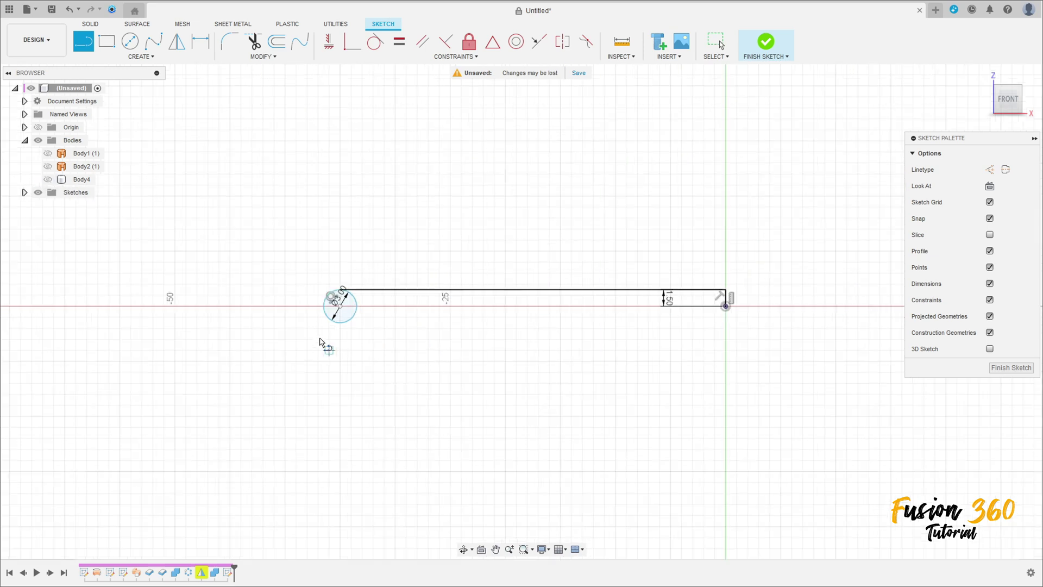
scroll(317, 346, up, 2)
key(ctrl+z)
drag(350, 292, 260, 263)
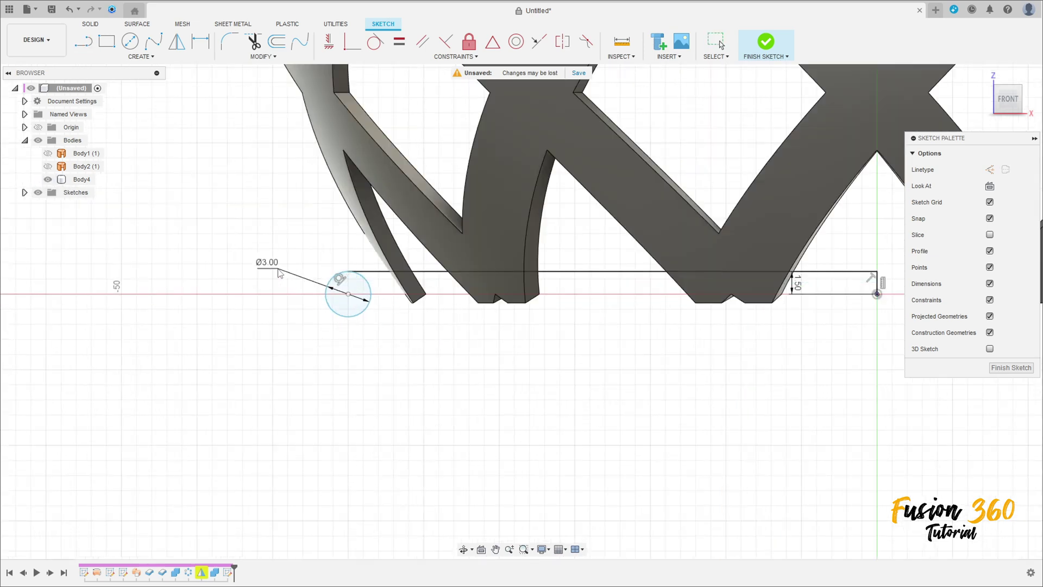
scroll(600, 326, down, 2)
click(48, 180)
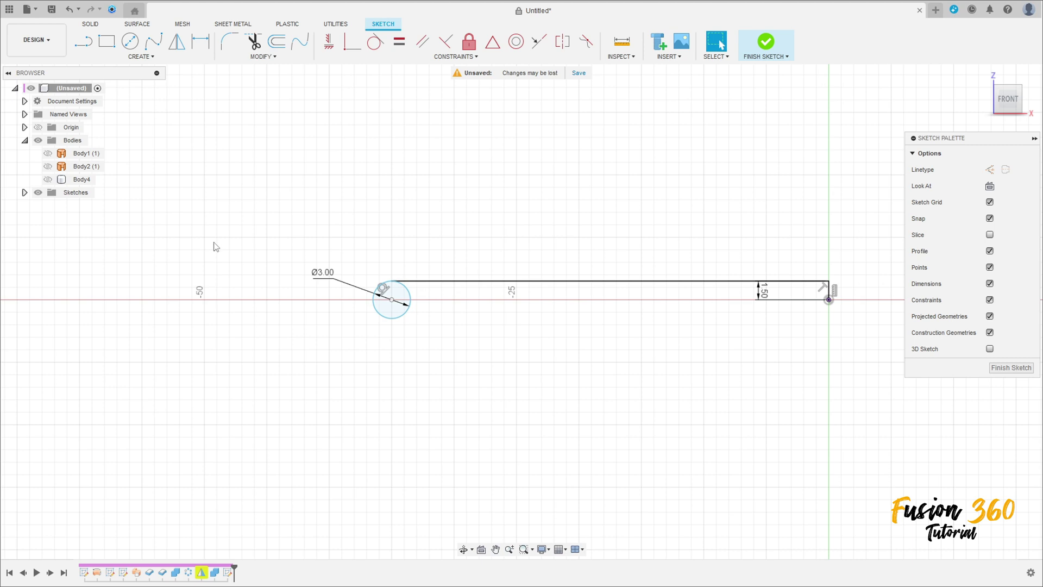
- Dimension the top line to 32 mm
click(201, 41)
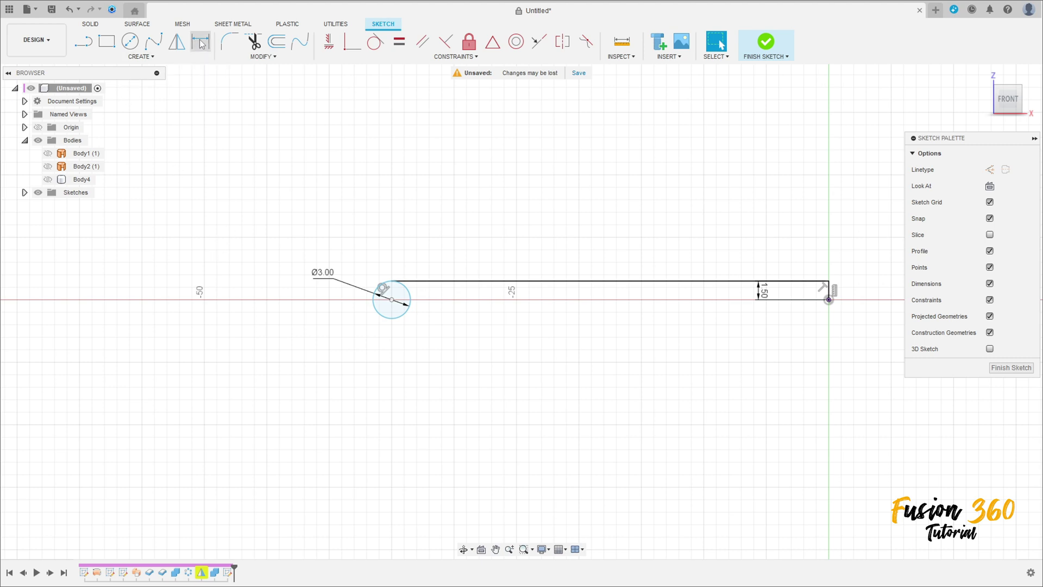
click(591, 282)
click(611, 211)
text(32)
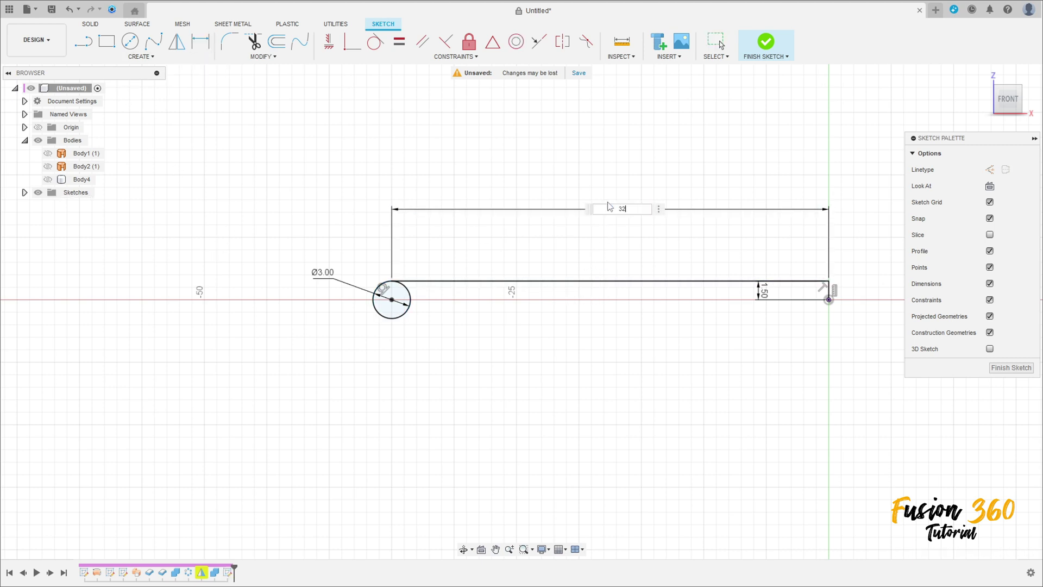
key(Return)
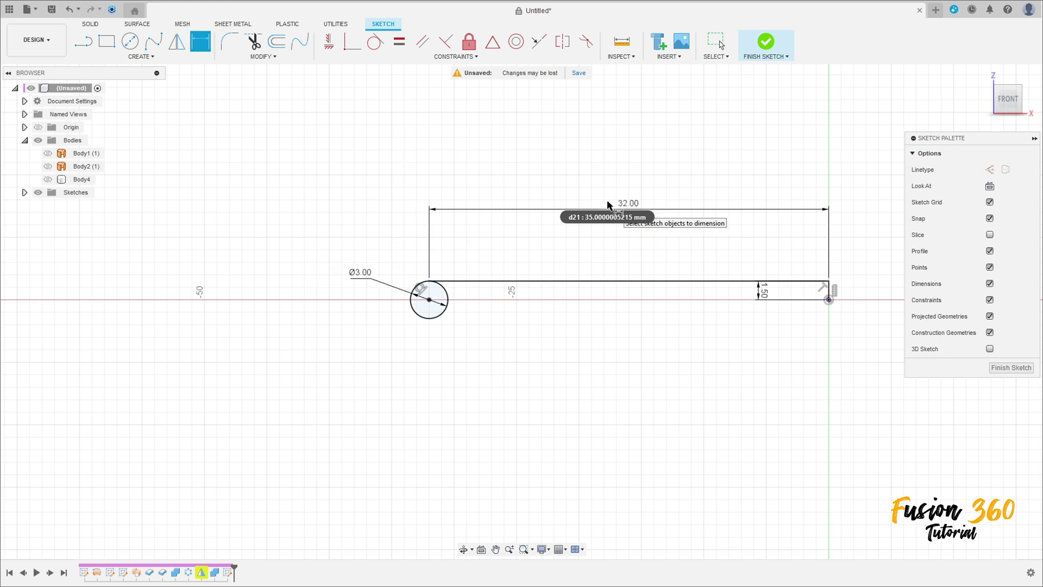
- Close the strip outline with a 1.5 mm downward segment and a line back to the circle
key(l)
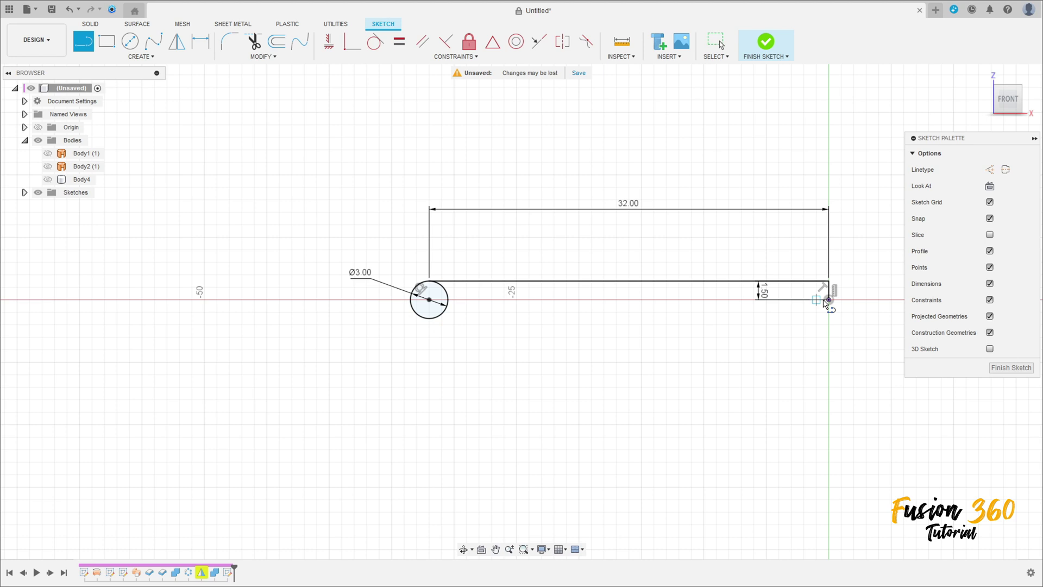
click(829, 300)
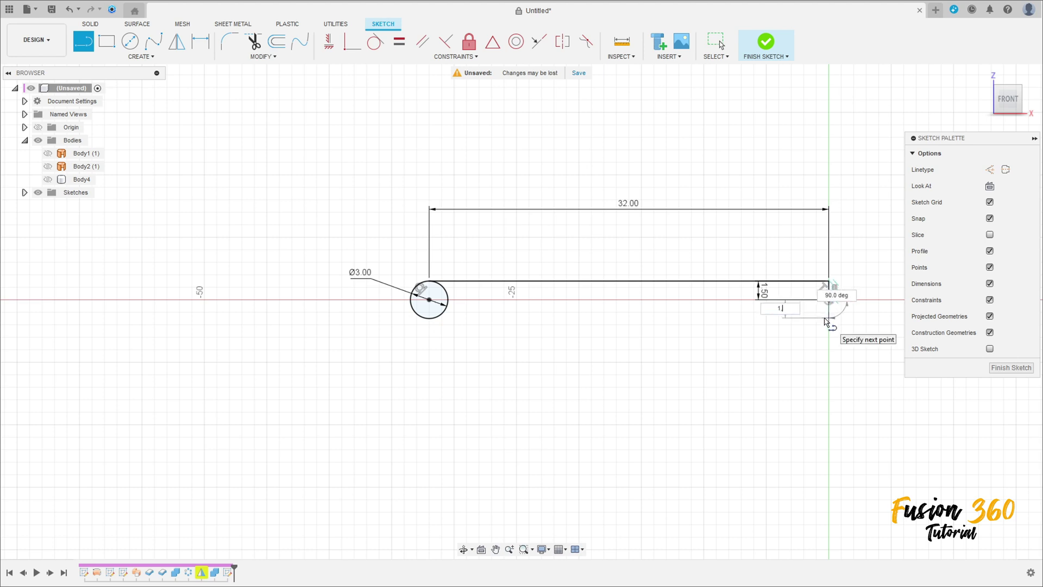
text(1,5)
key(Return)
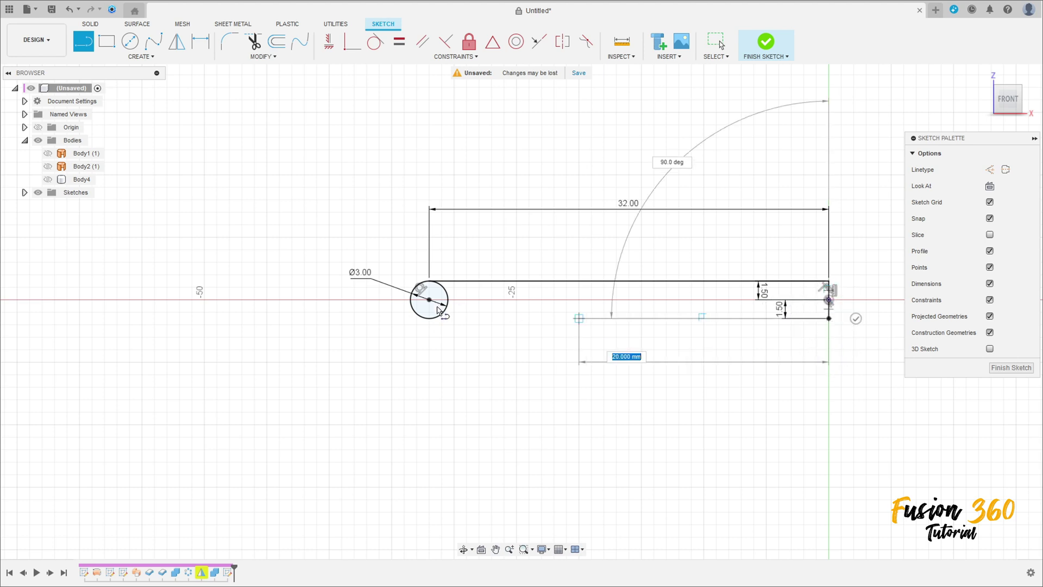
click(429, 318)
key(Escape)
scroll(544, 293, down, 4)
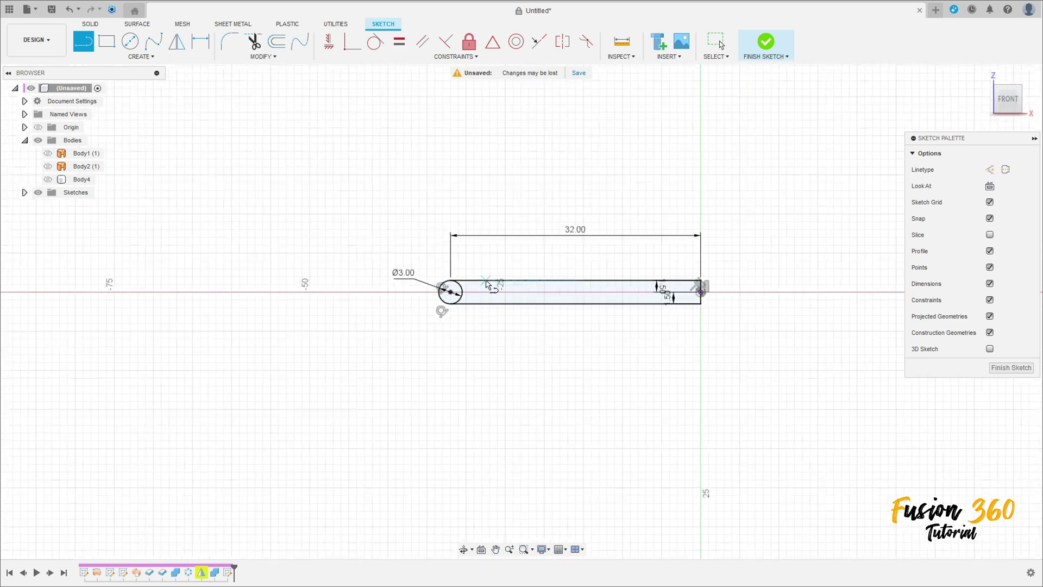
middle_drag(597, 234, 579, 357)
key(l)
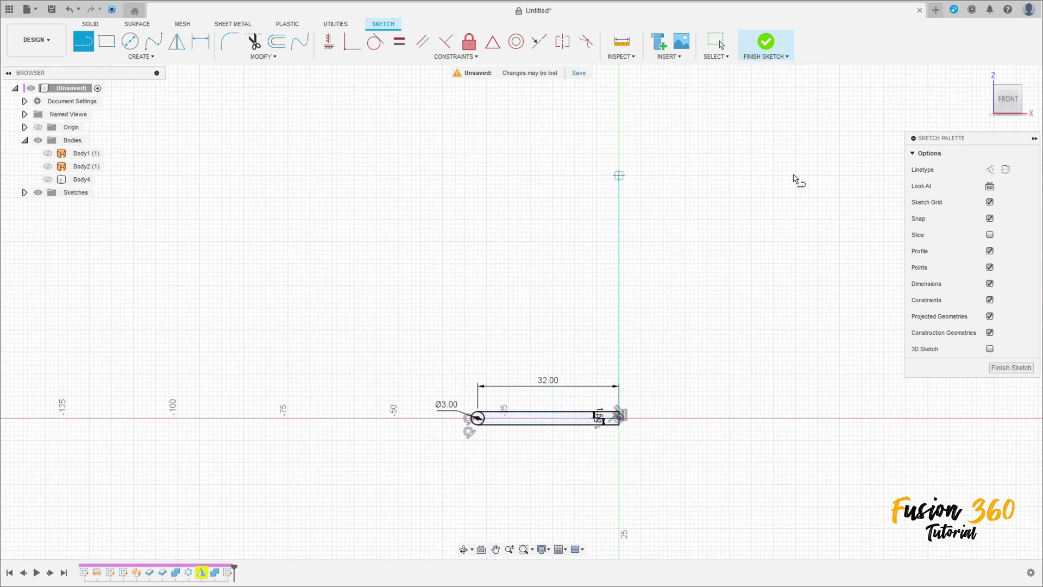
- Draw a 100 mm vertical construction line up from the strip's inner end
click(989, 170)
click(620, 417)
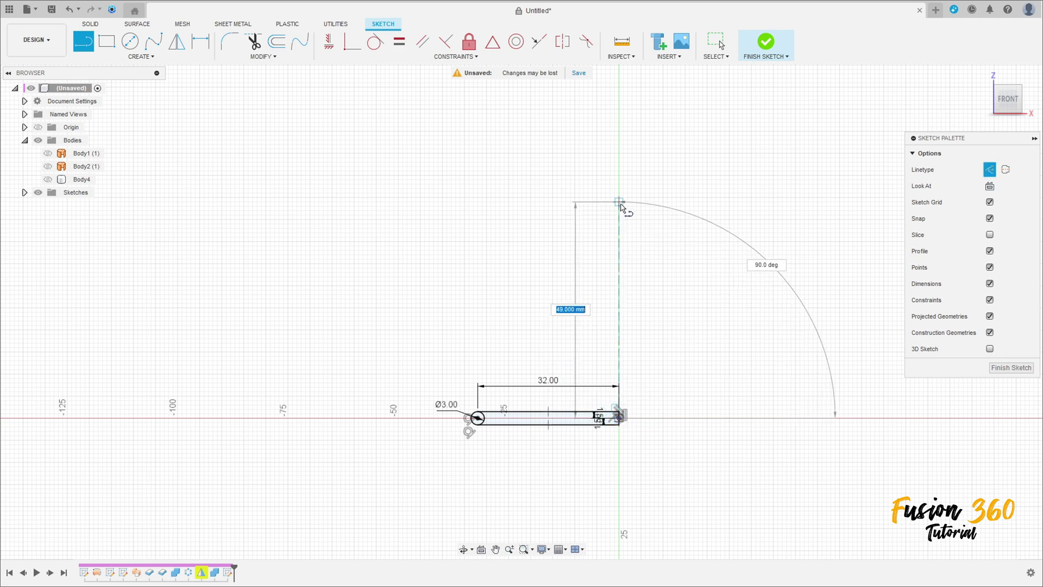
text(100)
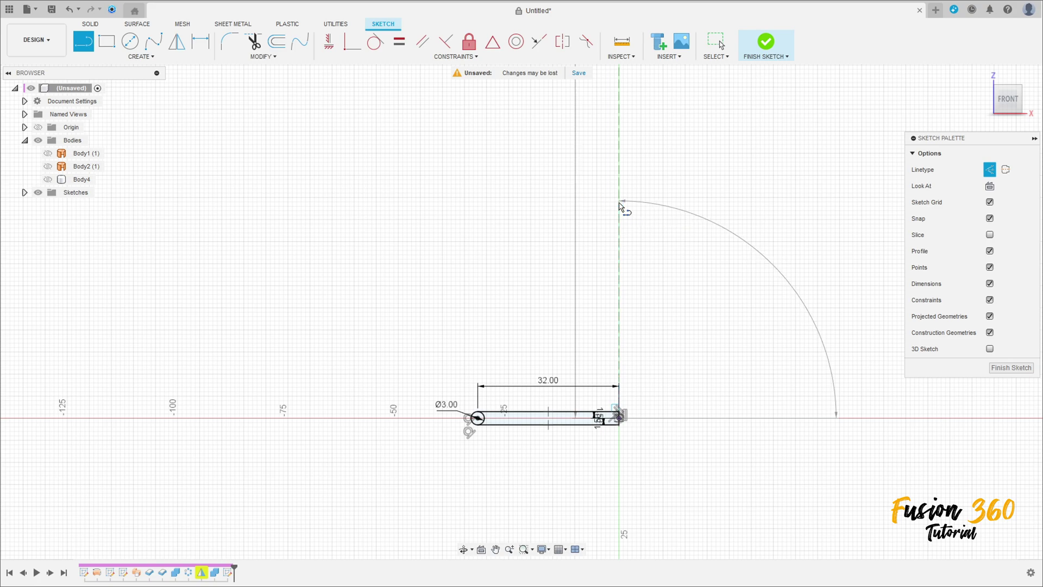
key(Return)
key(Escape)
scroll(615, 188, down, 1)
middle_drag(612, 182, 579, 371)
drag(556, 386, 655, 376)
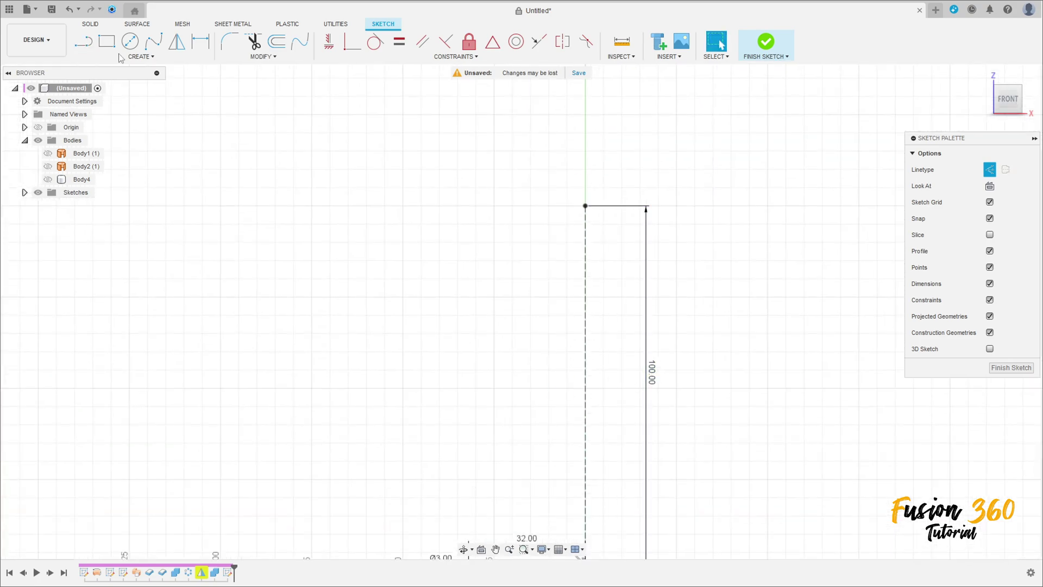
- Add a Ø4 mm circle to the left of the construction line's top
click(130, 41)
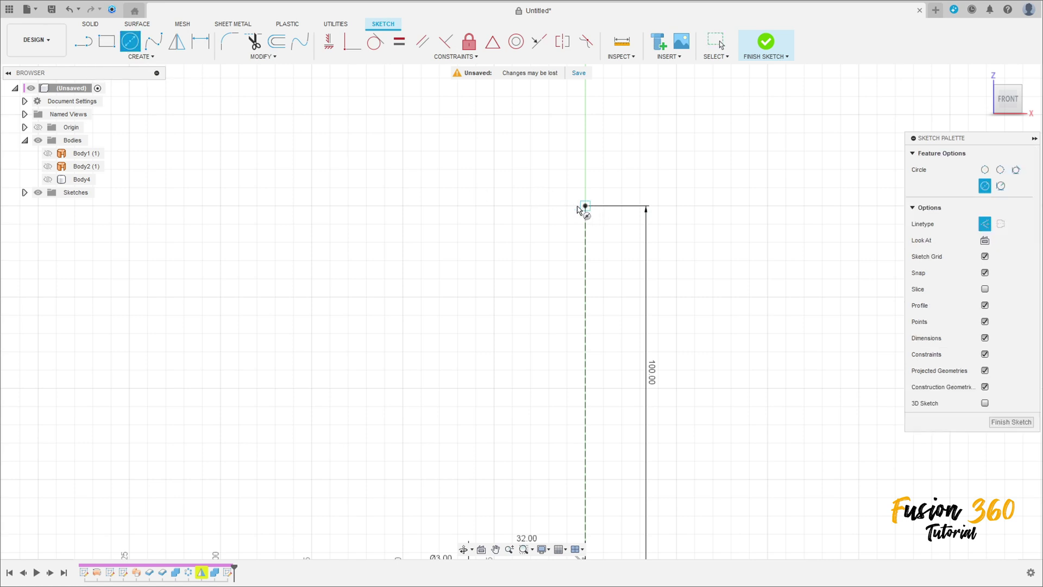
click(458, 206)
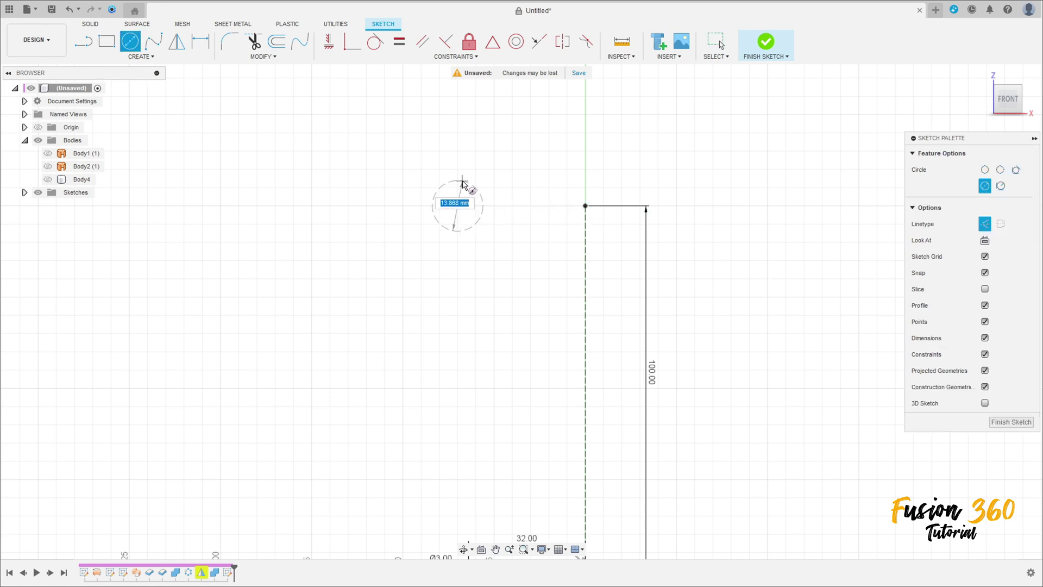
text(4)
key(Tab)
click(985, 223)
key(Return)
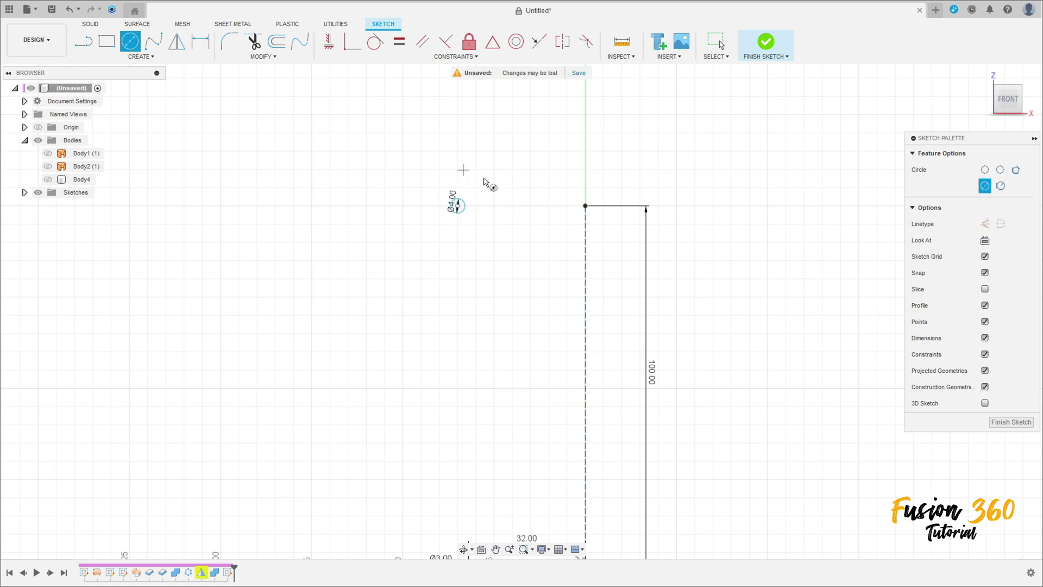
- Dimension the circle 30 mm horizontally from the construction line's top point
scroll(484, 183, up, 1)
click(204, 44)
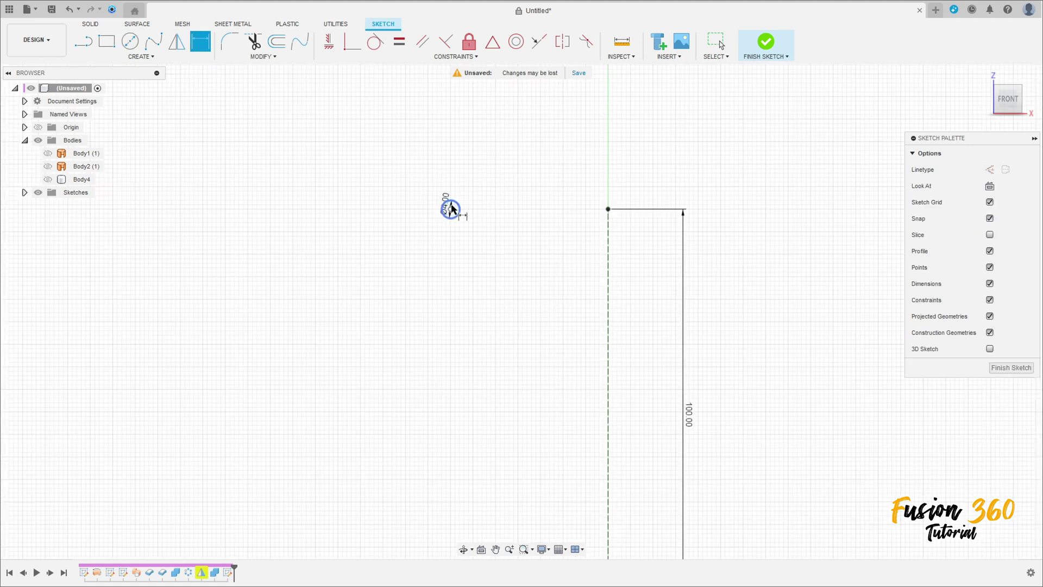
click(608, 210)
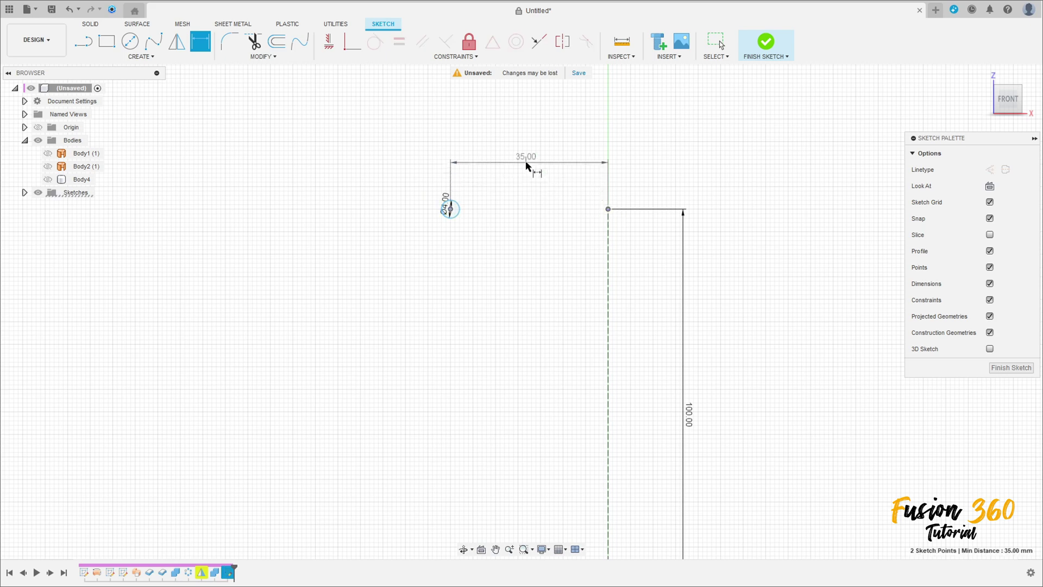
click(531, 163)
text(30)
key(Return)
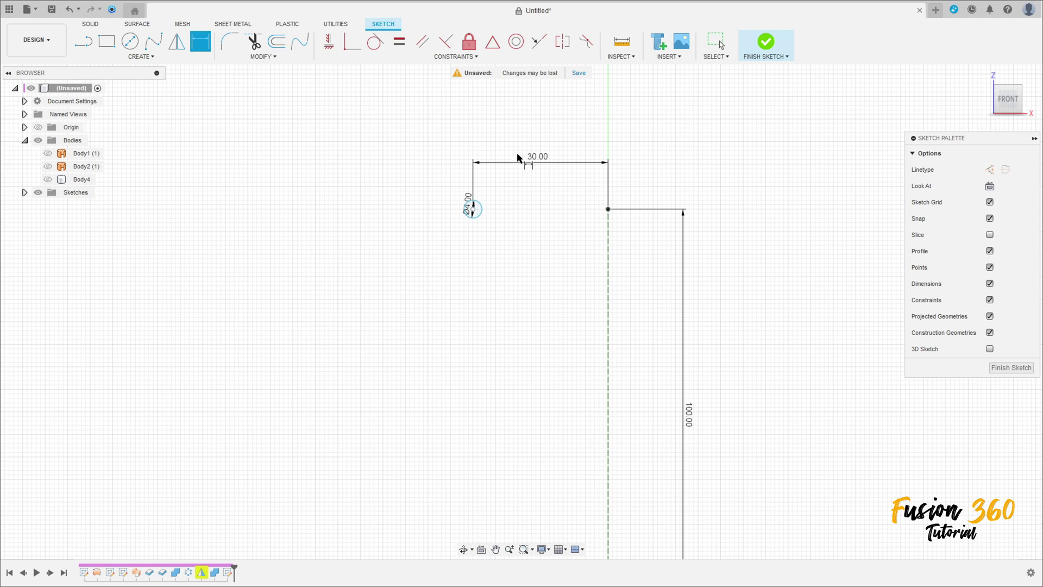
- Constrain the circle centre level with the top of the construction line
scroll(516, 179, up, 1)
click(328, 41)
click(463, 215)
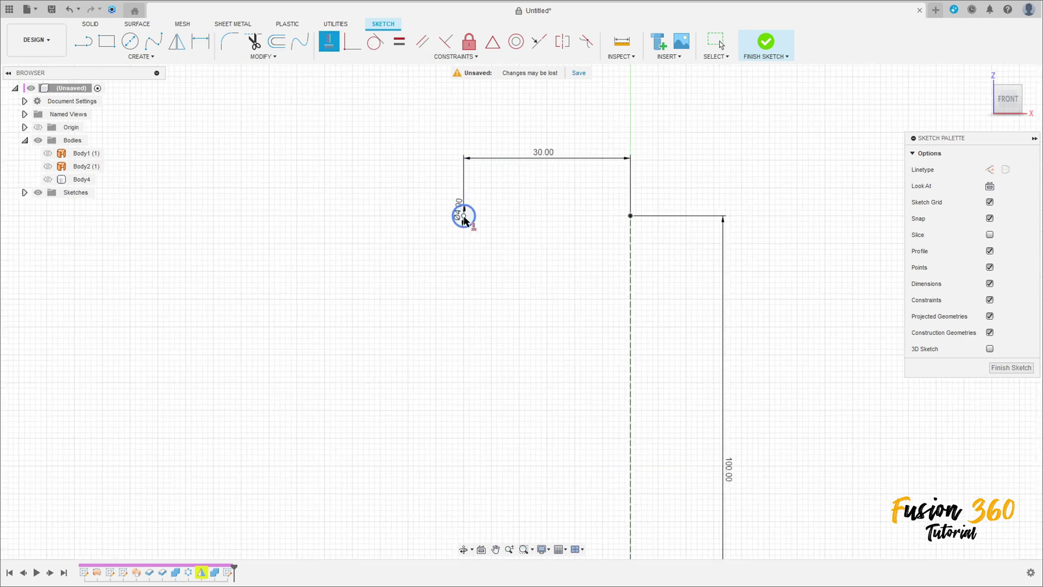
click(630, 216)
scroll(610, 270, down, 4)
middle_drag(599, 309, 587, 231)
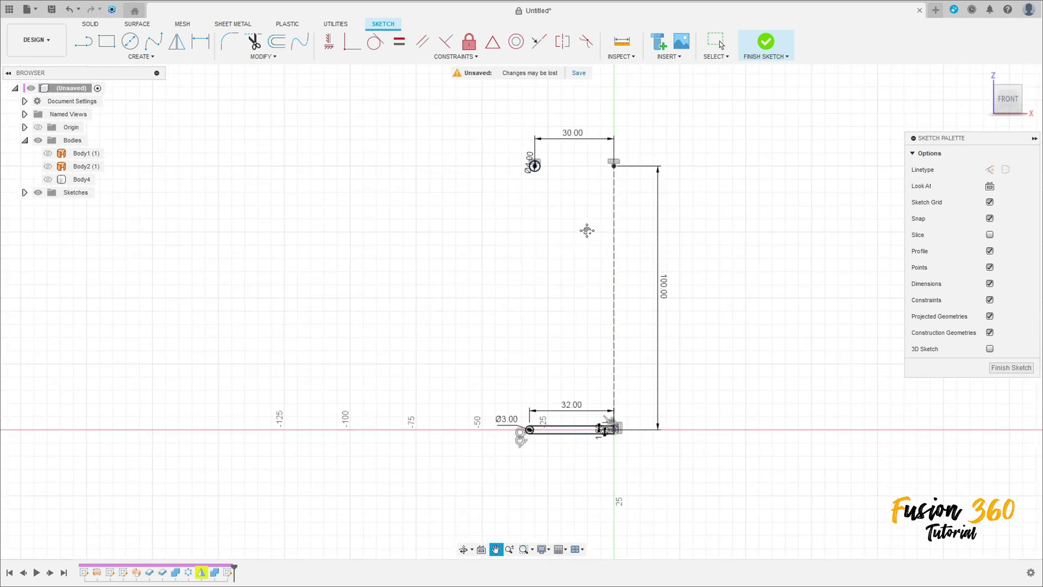
- Finish the sketch and select the rim circle, strip and base circle as revolve profiles
click(766, 43)
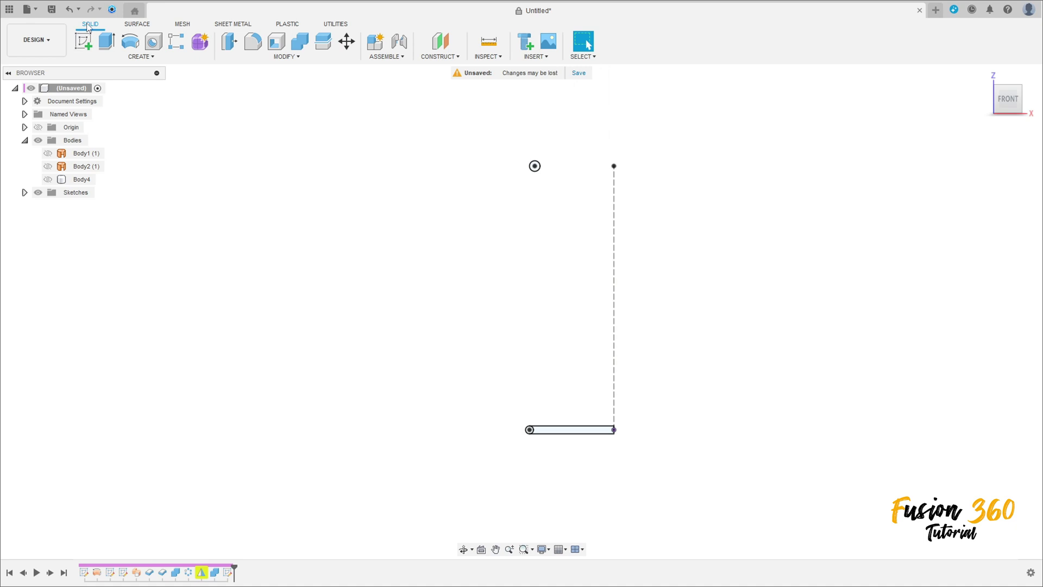
click(132, 44)
scroll(538, 182, up, 5)
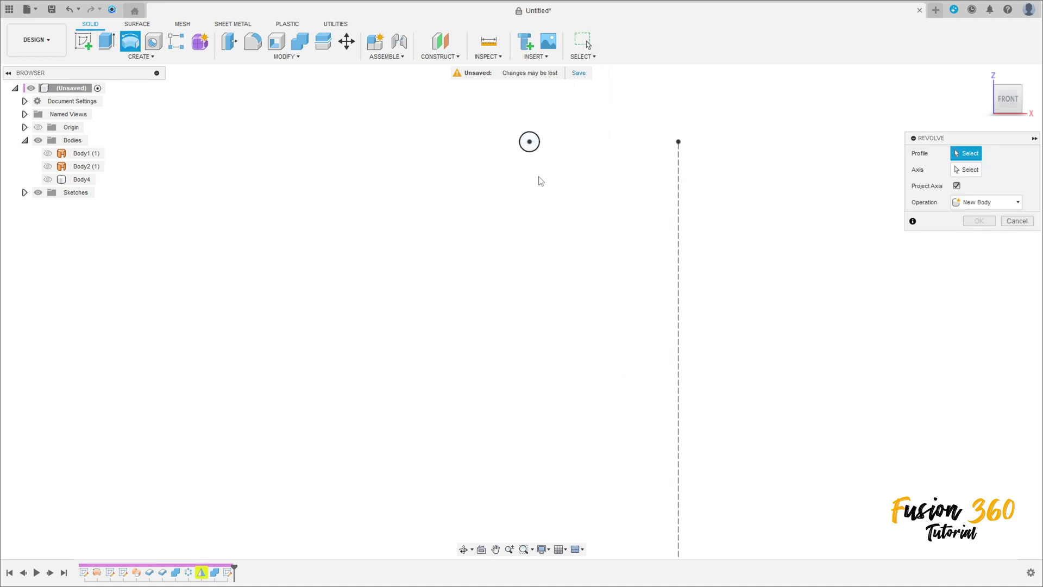
click(531, 136)
scroll(533, 282, down, 4)
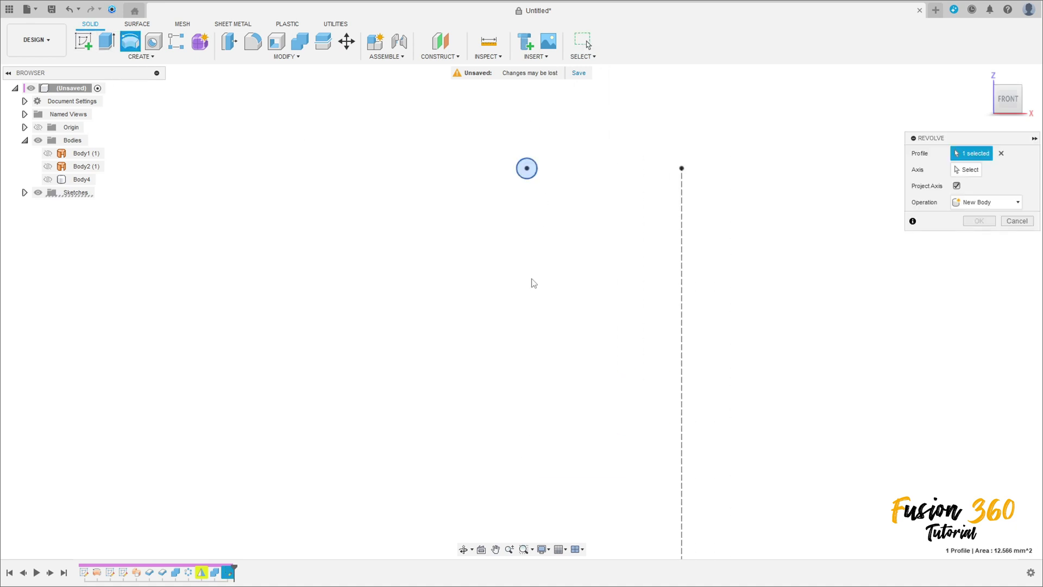
middle_drag(547, 328, 536, 248)
scroll(558, 380, up, 5)
click(566, 411)
click(534, 405)
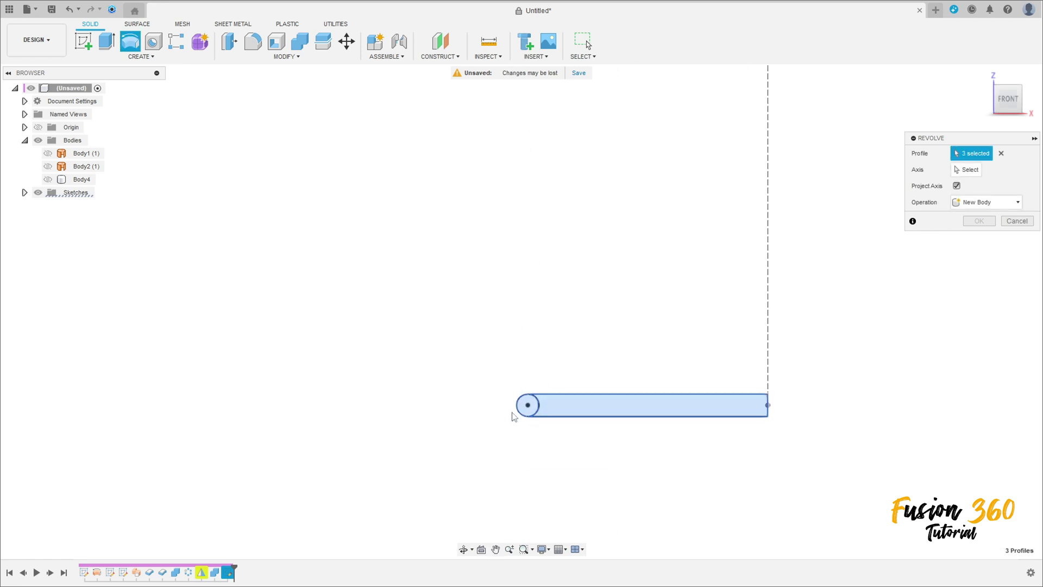
scroll(641, 394, down, 3)
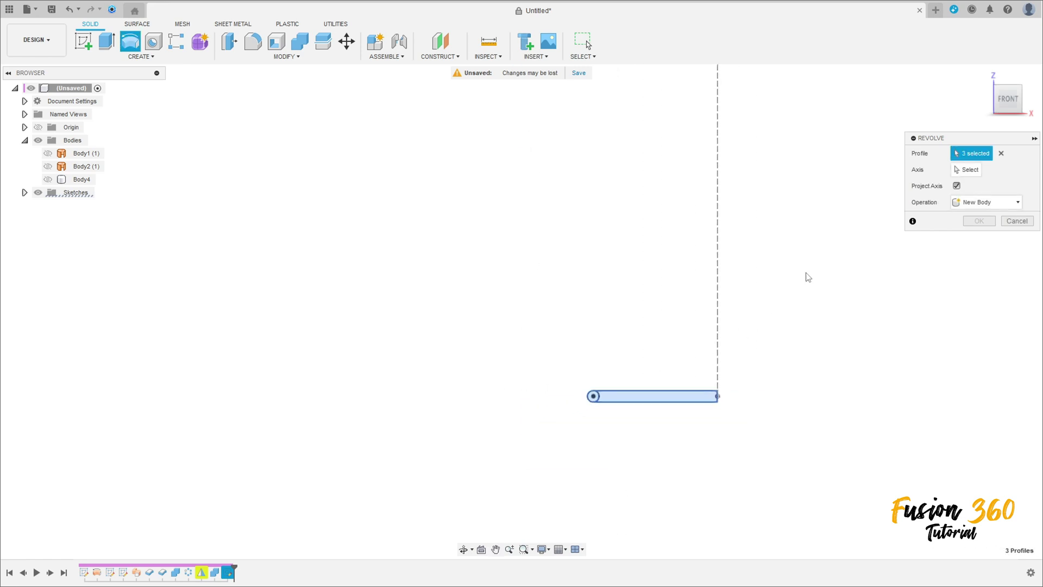
- Revolve the profiles 360° around the vertical construction line as a Join
click(970, 170)
click(718, 209)
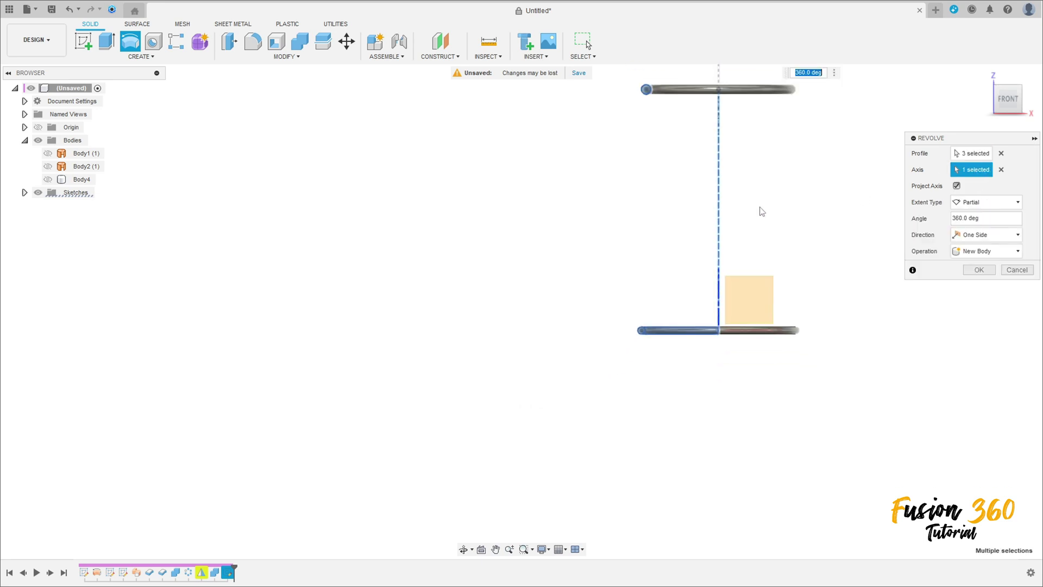
shift+middle_drag(761, 207, 728, 240)
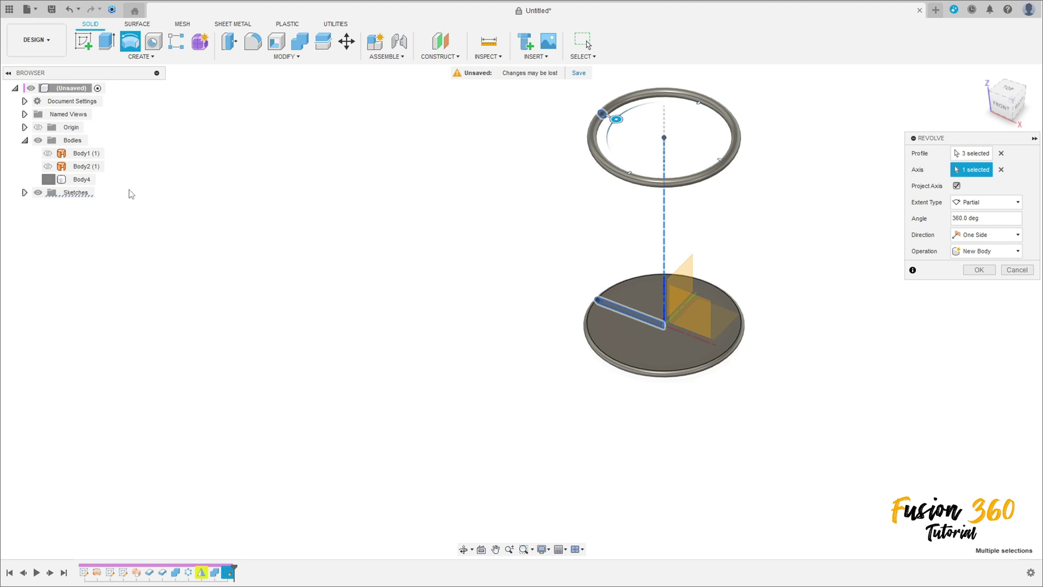
click(1018, 252)
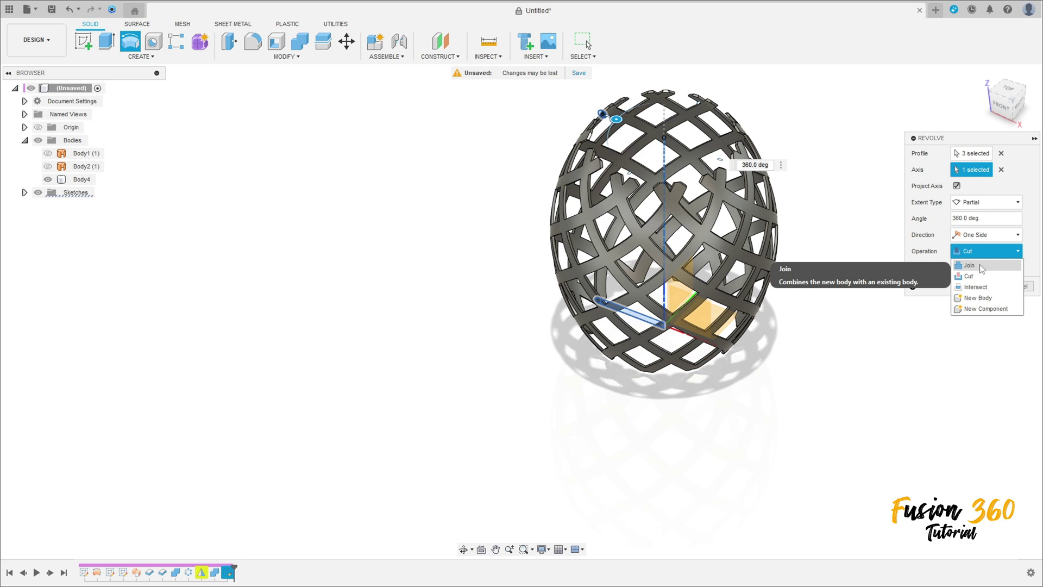
click(981, 266)
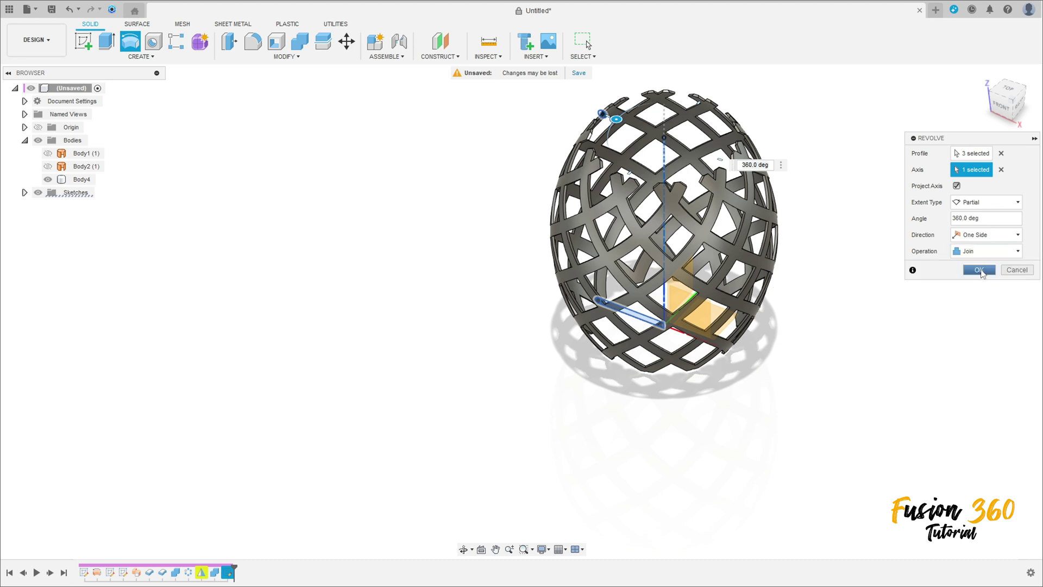
click(981, 270)
- Orbit around the finished vase to inspect the new base and rim rings
key(F6)
shift+middle_drag(836, 332, 827, 272)
click(555, 413)
shift+middle_drag(587, 295, 326, 301)
click(731, 238)
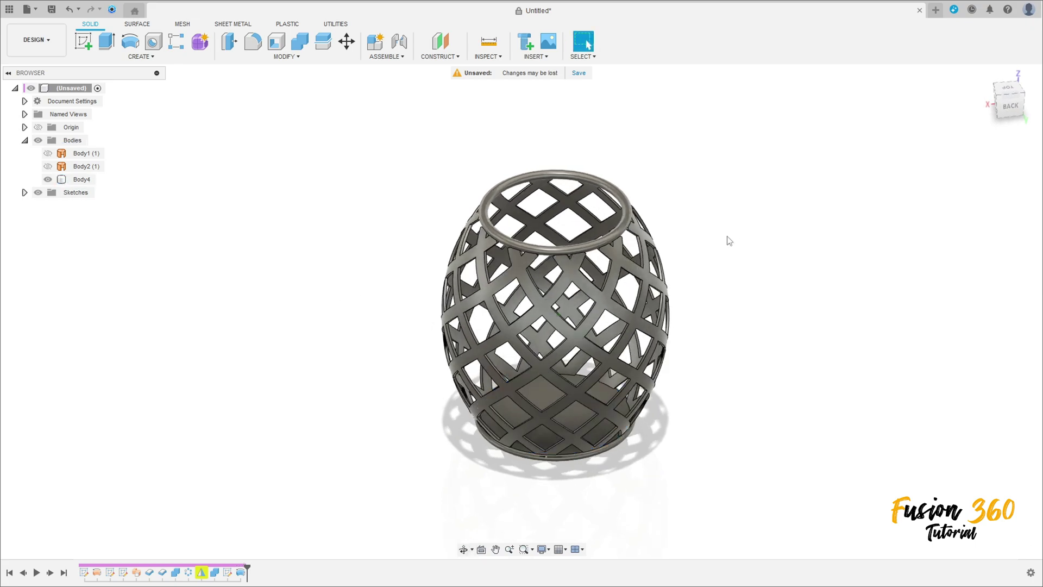